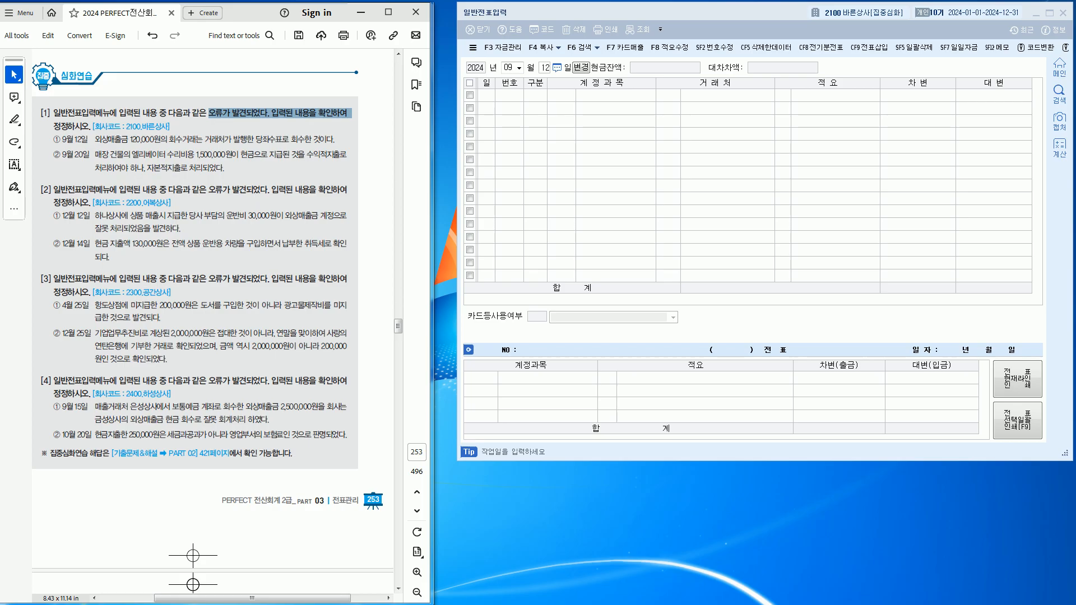
drag(561, 12, 537, 101)
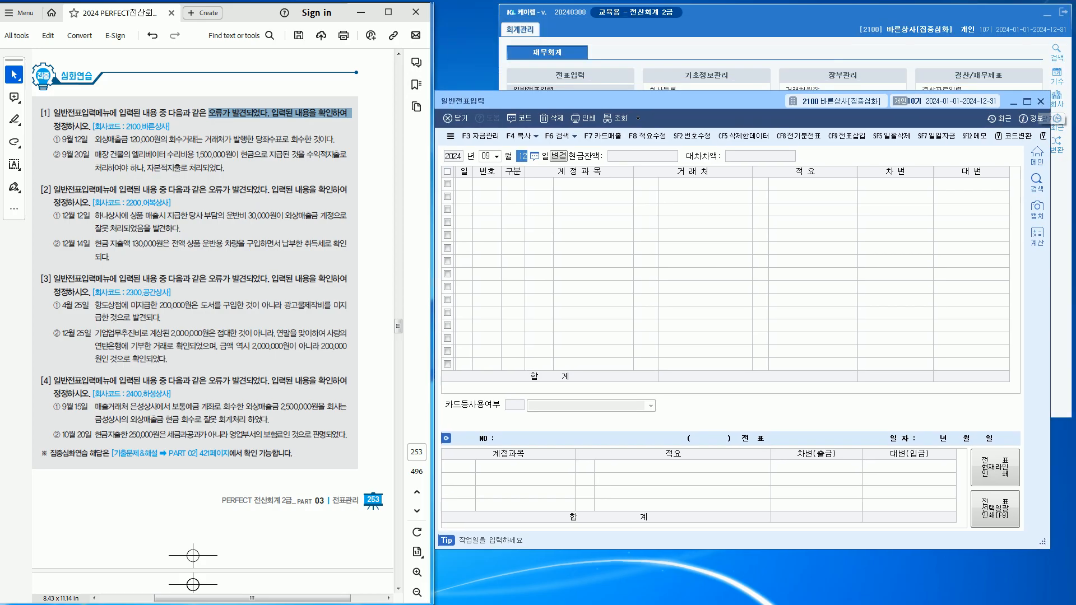
drag(924, 102, 917, 130)
click(1056, 100)
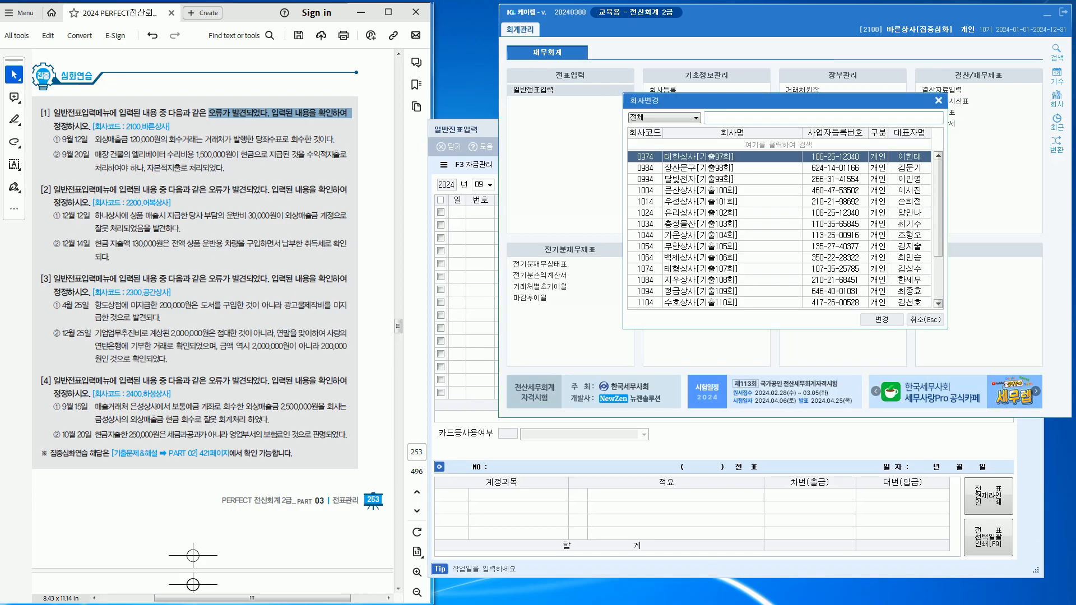
click(938, 100)
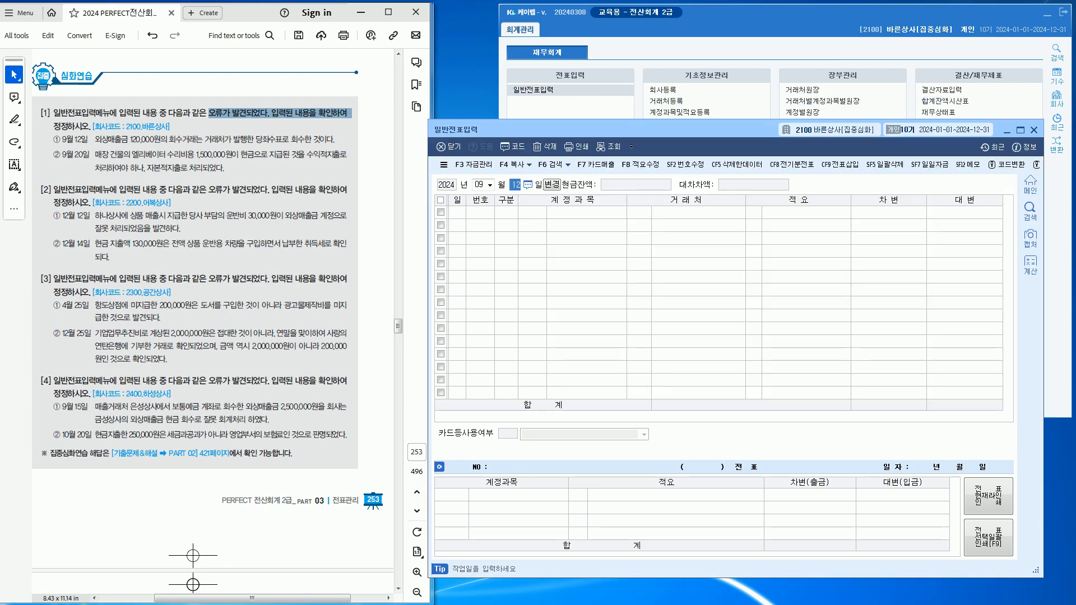
drag(616, 129, 646, 10)
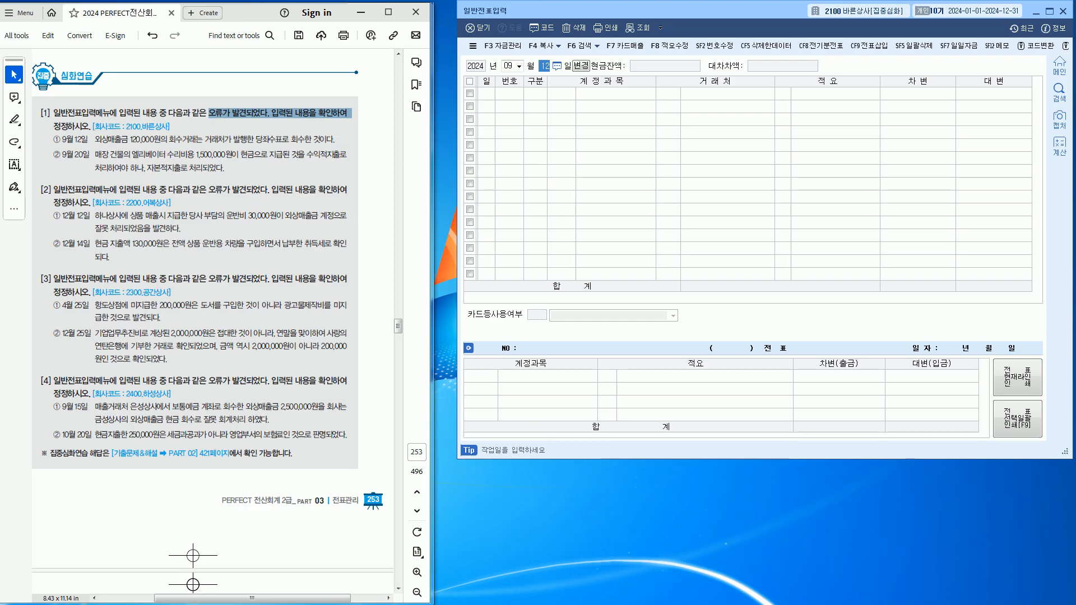
Load the general voucher entries dated September 12, 2024
click(508, 66)
key(Return)
key(Return)
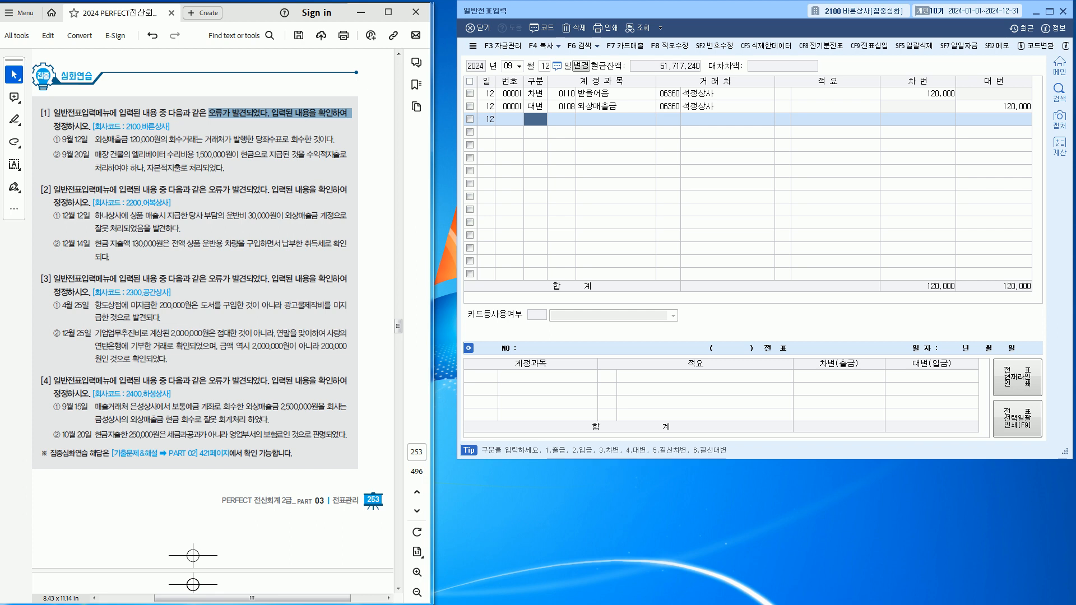
In the PDF, use the freehand Draw tool to underline 발행한 당좌수표 in the 9월 12일 item and handwrite a 현금 note above it
click(14, 142)
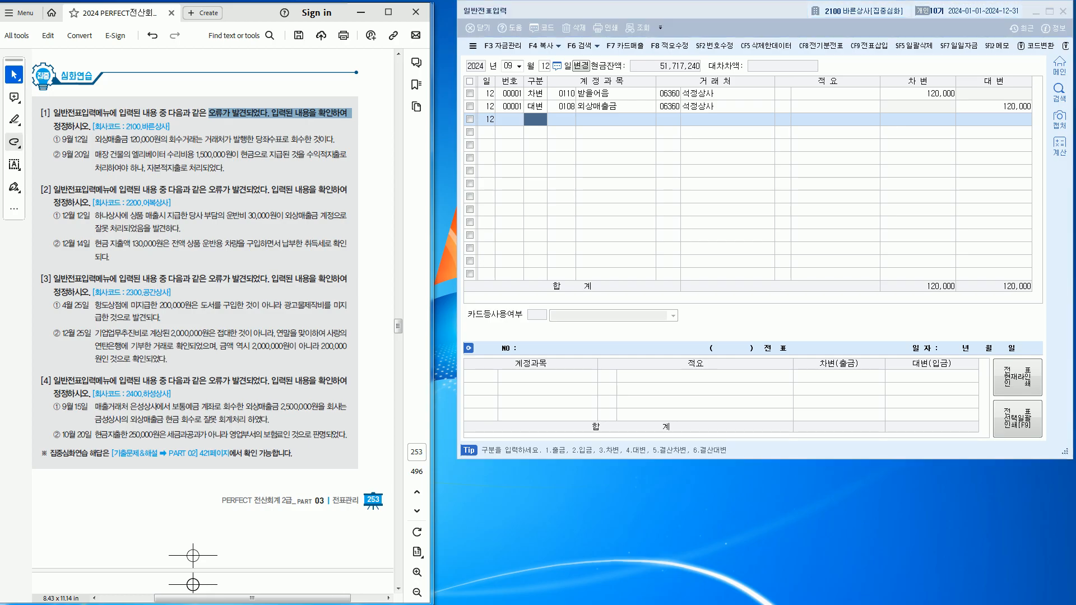
click(14, 142)
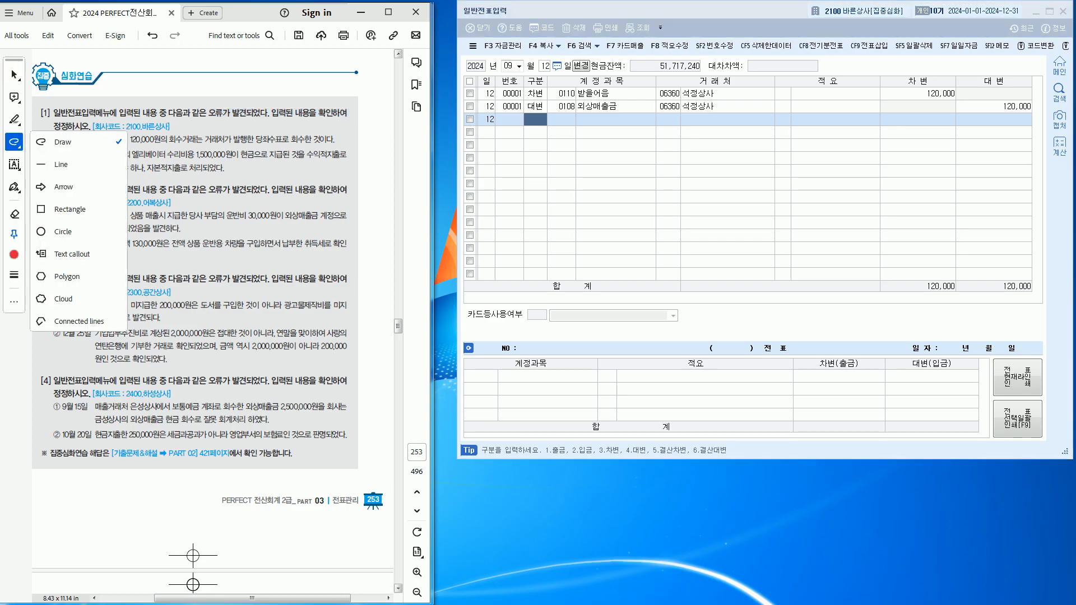
key(Escape)
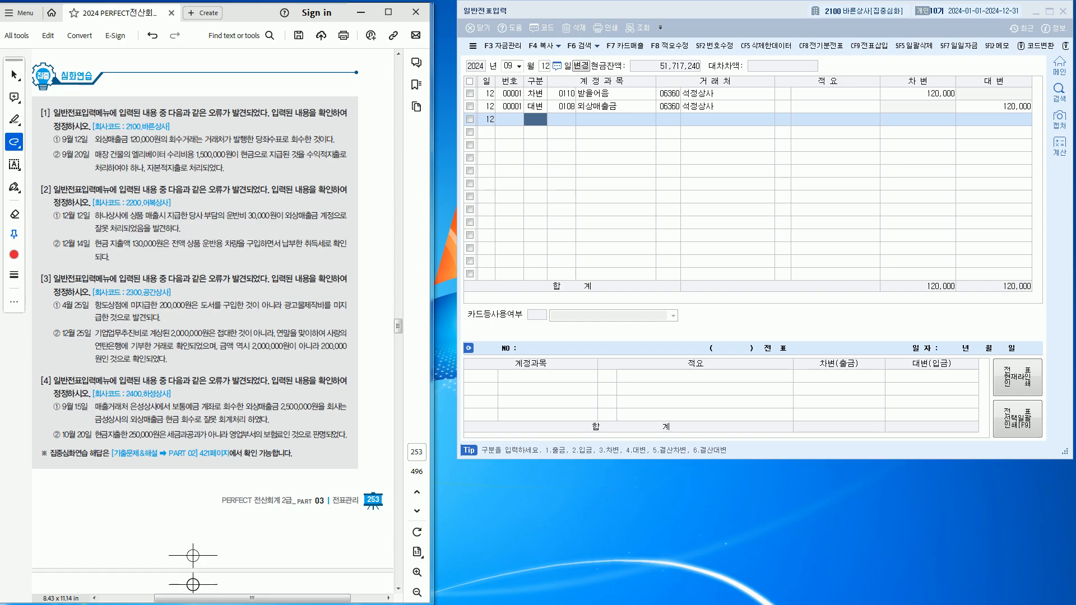
drag(218, 130, 324, 137)
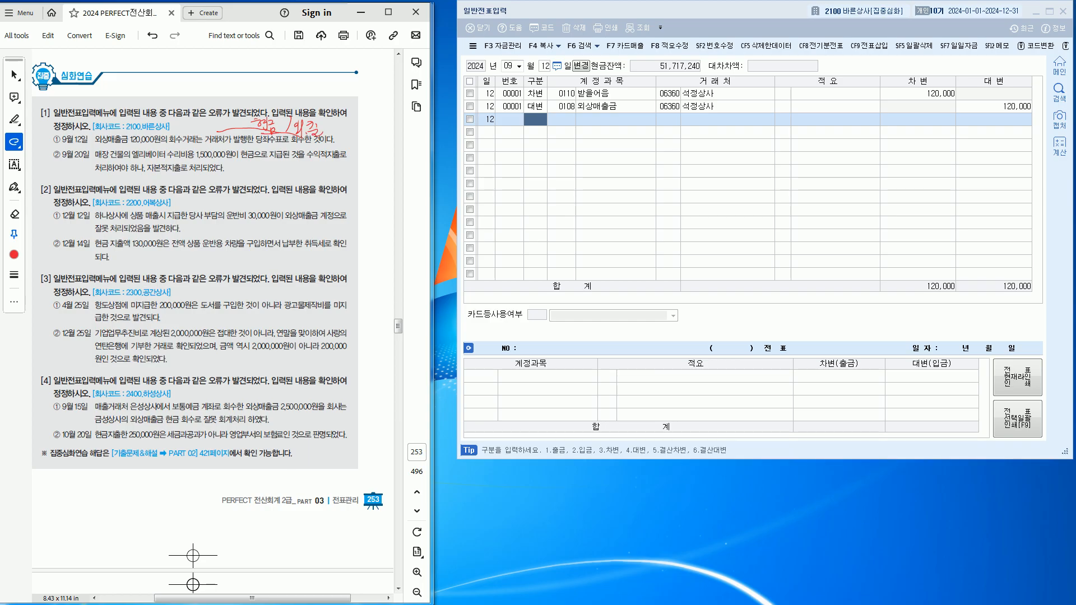
In the voucher window, change the debit account of the September 12 entry to 0101 현금
click(668, 93)
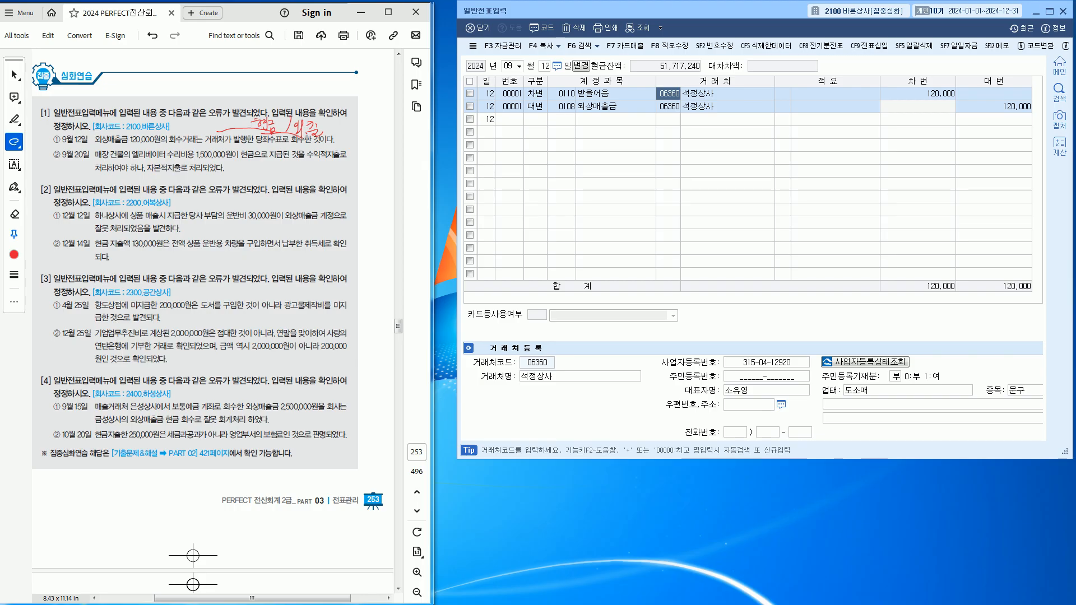
click(561, 93)
text(101)
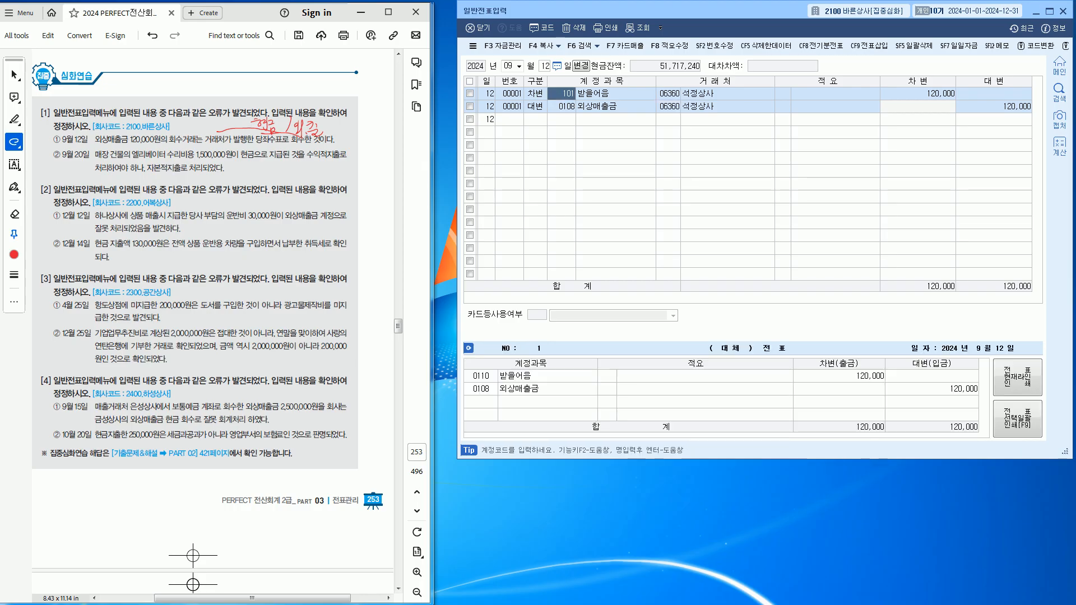
key(Return)
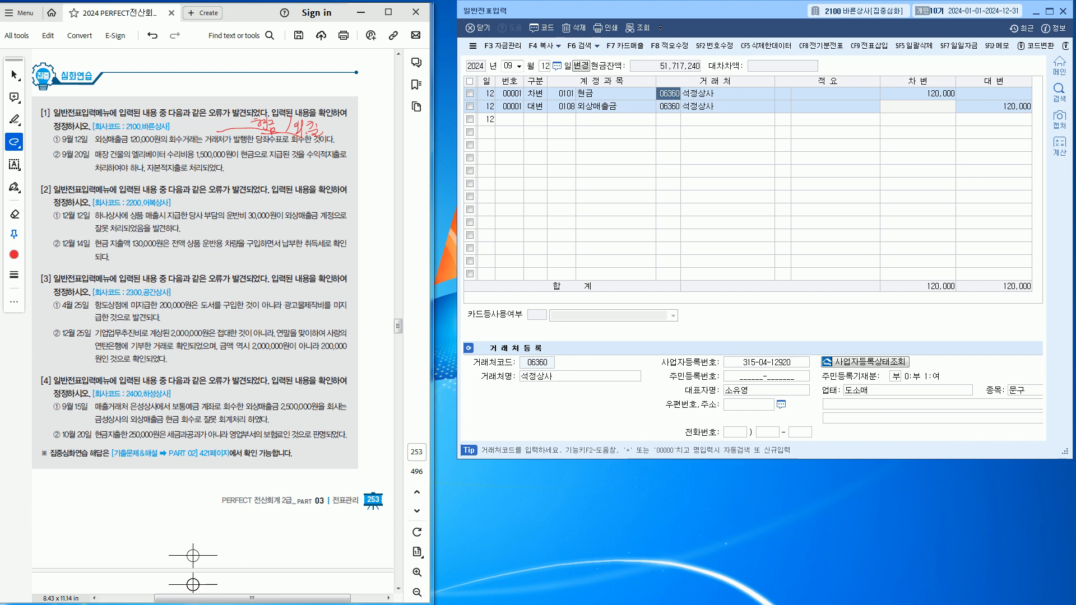
key(Return)
Clear the trading partner code and name from the 현금 debit line
click(669, 93)
key(Delete)
key(Return)
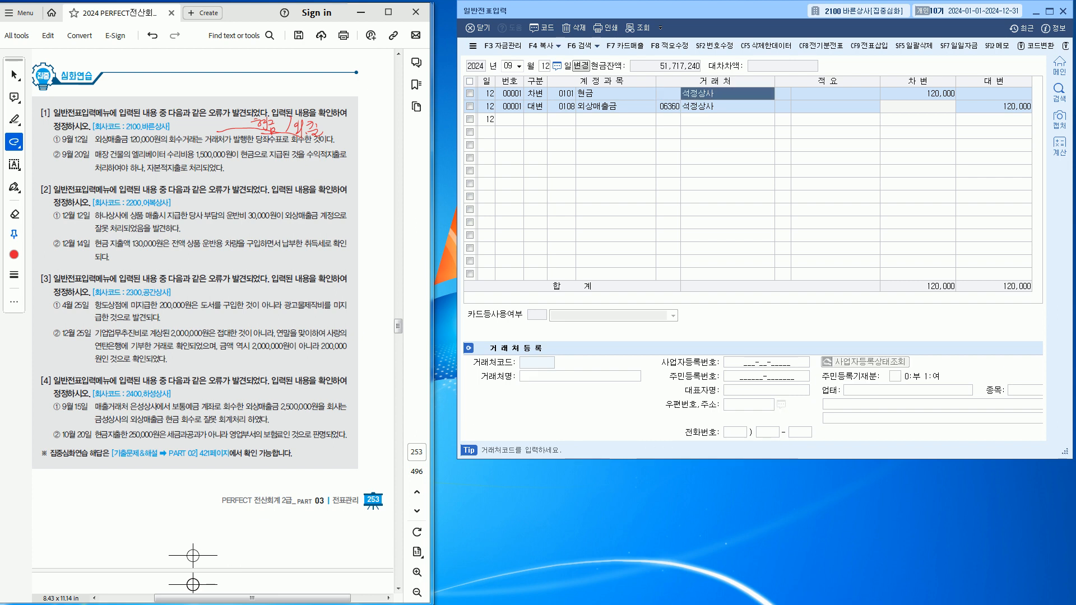
key(Delete)
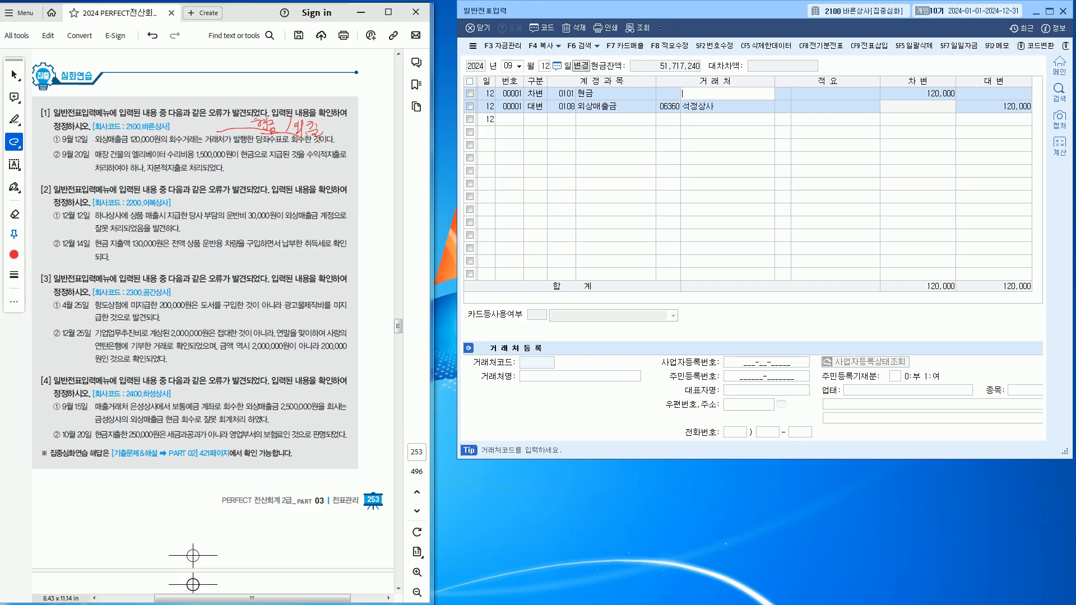
click(668, 106)
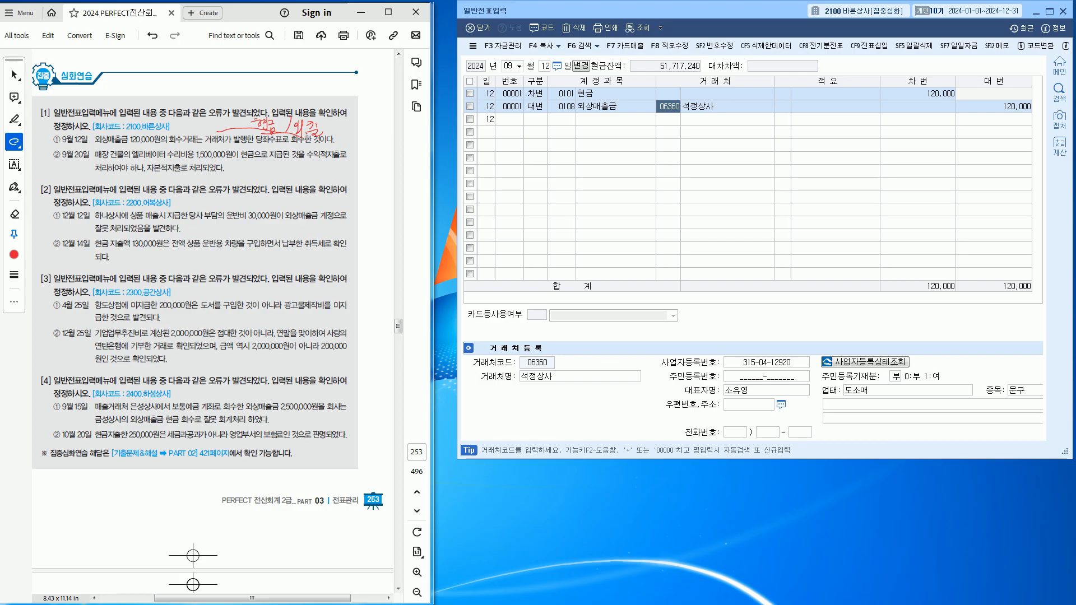
Handwrite red boxed and circled notes including 당, 당 and 현 above exercise [1] in the PDF, and underline 거래처가 in the 9월 12일 item
mouse_move(182, 74)
mouse_down()
mouse_move(195, 74)
mouse_move(190, 90)
mouse_move(223, 78)
mouse_up()
drag(223, 71, 229, 71)
drag(225, 82, 239, 67)
mouse_move(250, 63)
mouse_down()
mouse_move(250, 79)
mouse_move(204, 110)
mouse_move(270, 86)
mouse_up()
drag(272, 77, 281, 100)
mouse_move(200, 65)
mouse_down()
mouse_move(175, 95)
mouse_move(199, 64)
mouse_move(232, 84)
mouse_move(265, 77)
mouse_up()
mouse_move(211, 115)
mouse_down()
mouse_move(215, 91)
mouse_move(224, 110)
mouse_move(223, 94)
mouse_move(261, 105)
mouse_move(289, 84)
mouse_move(283, 100)
mouse_up()
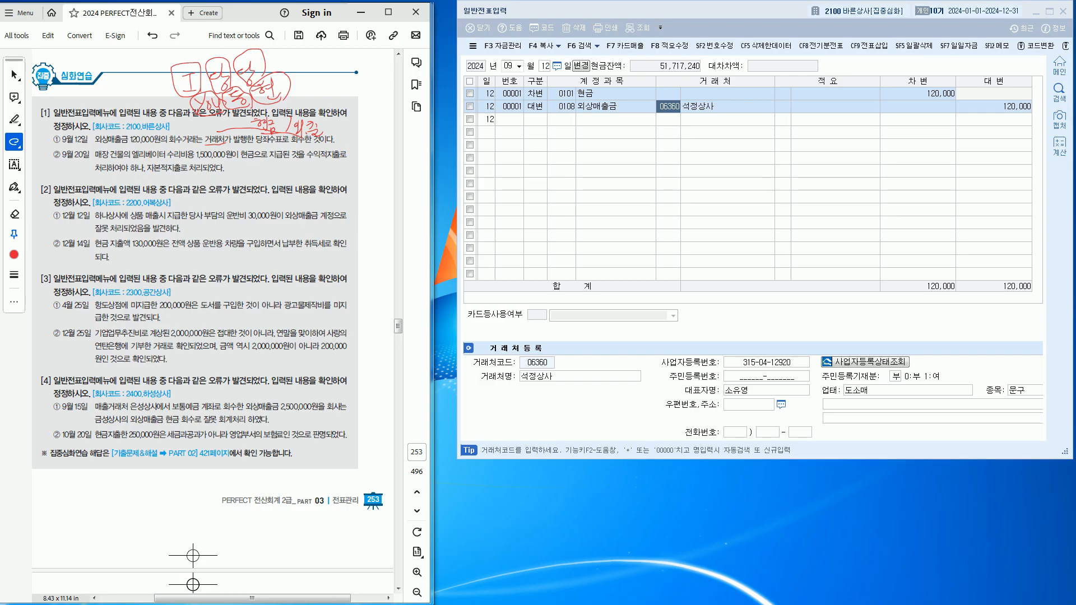
Load the general voucher entries for day 20 of September
click(545, 65)
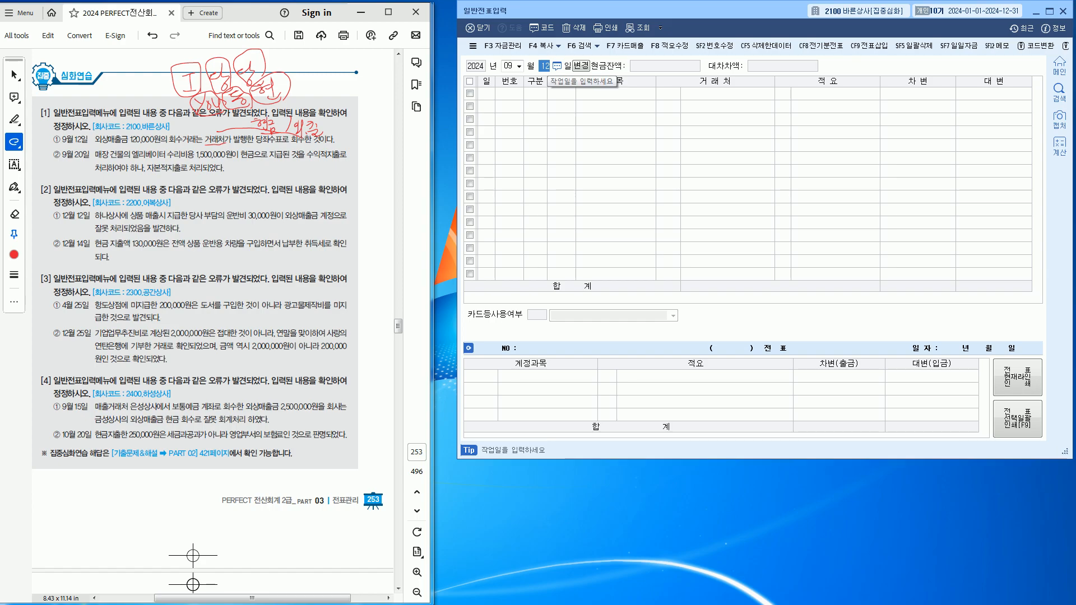
text(20)
key(Return)
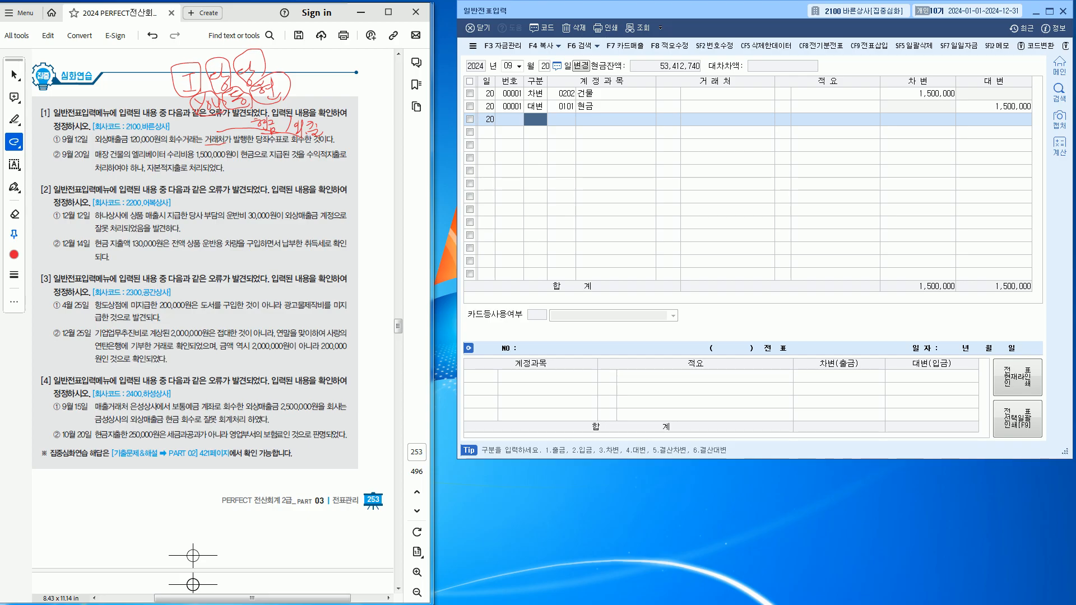
Underline 엘리베이터 수리비용 1,500,000원 and 수익적지출로 처리하여야 in red in the PDF's 9월 20일 item
drag(95, 172, 132, 173)
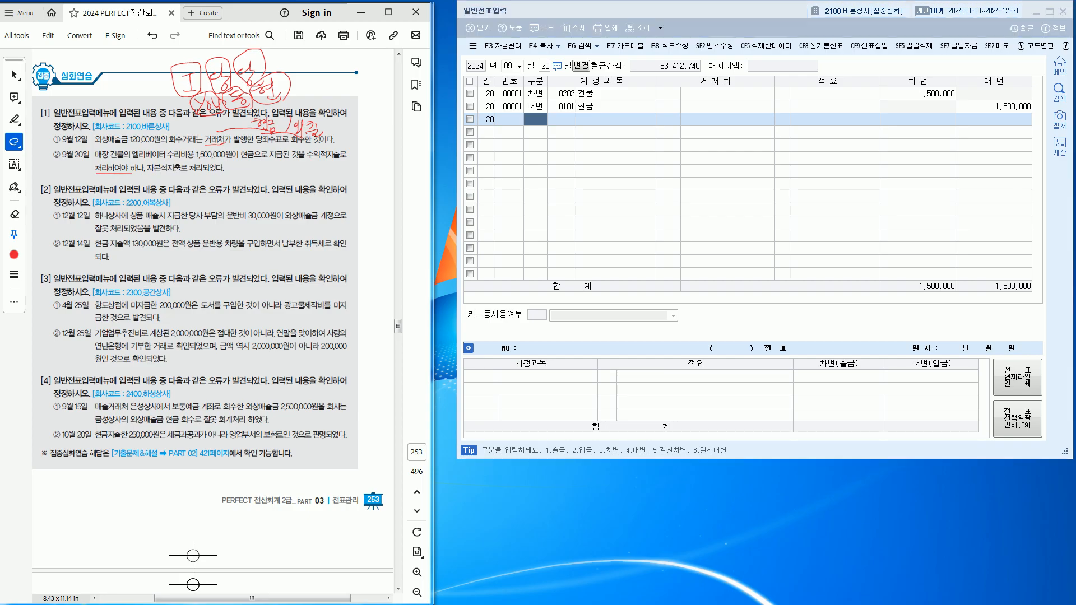
drag(305, 160, 345, 160)
drag(195, 161, 227, 160)
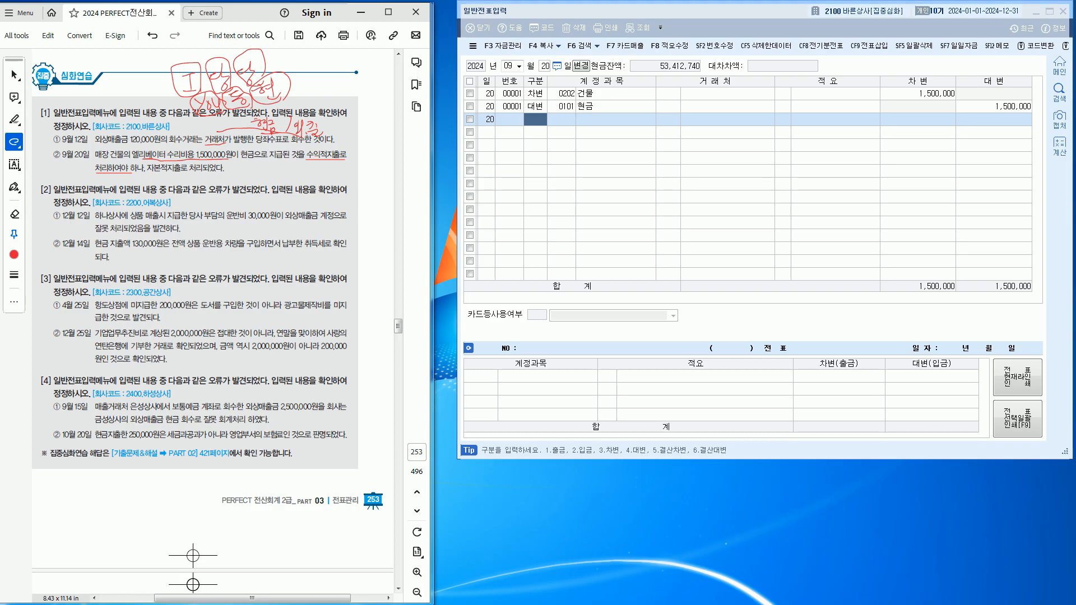
Search account names for 수선 and change the September 20 debit account to 0820 수선비 (판매관리비)
click(566, 93)
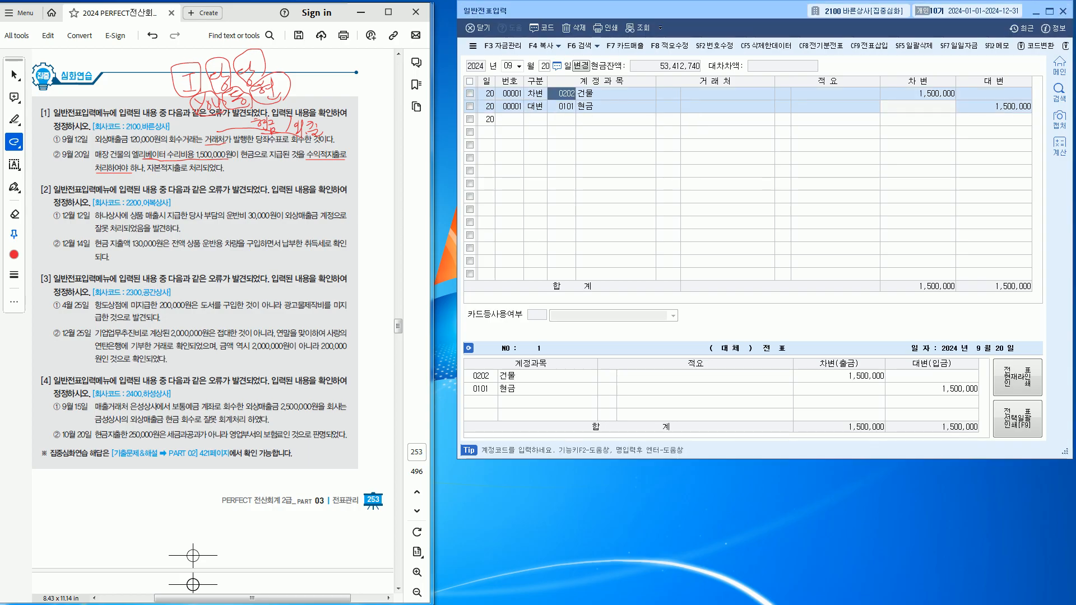
key(BackSpace)
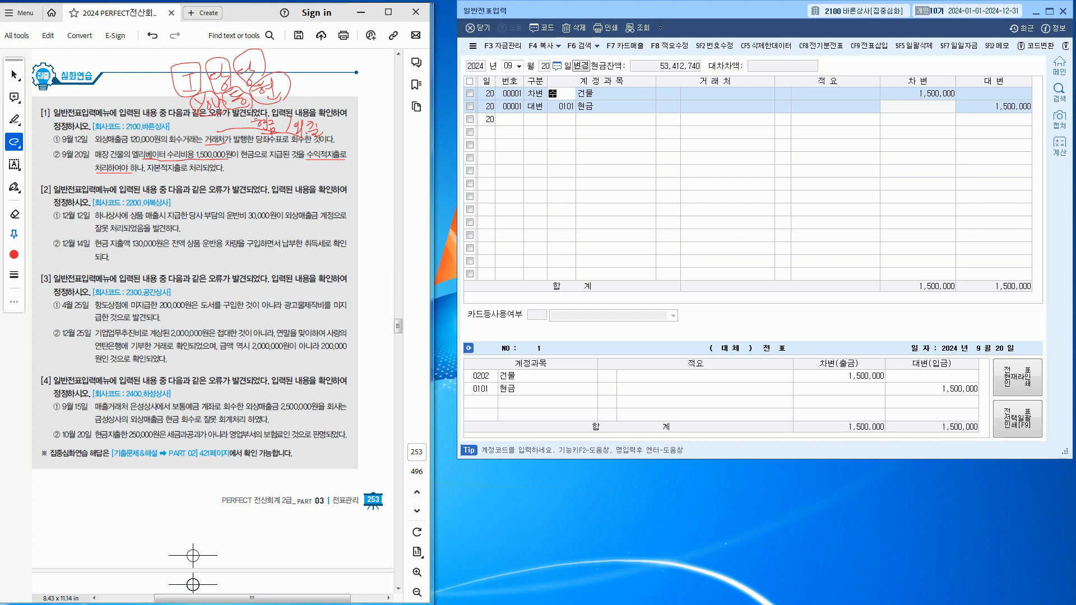
text(수선)
key(Return)
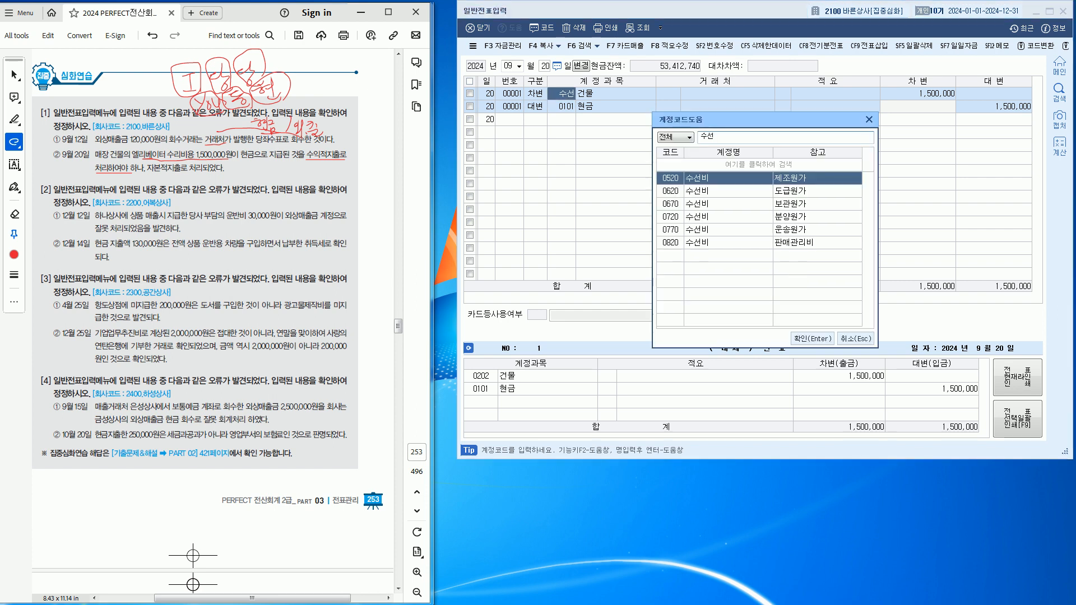
key(Down)
key(Down)
key(Down)
key(Down)
key(Down)
key(Escape)
key(Return)
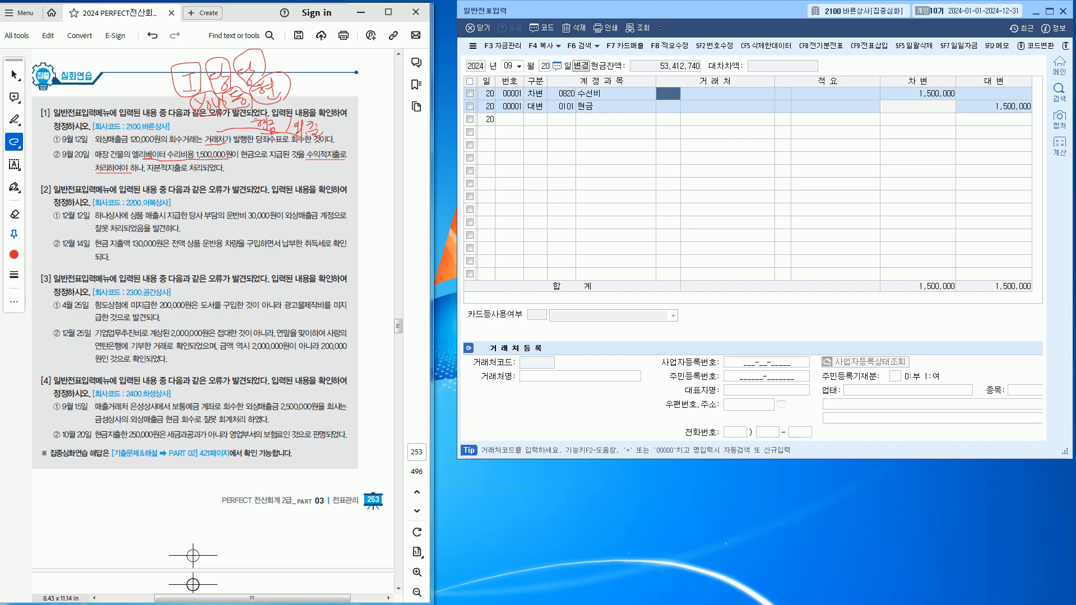
click(560, 93)
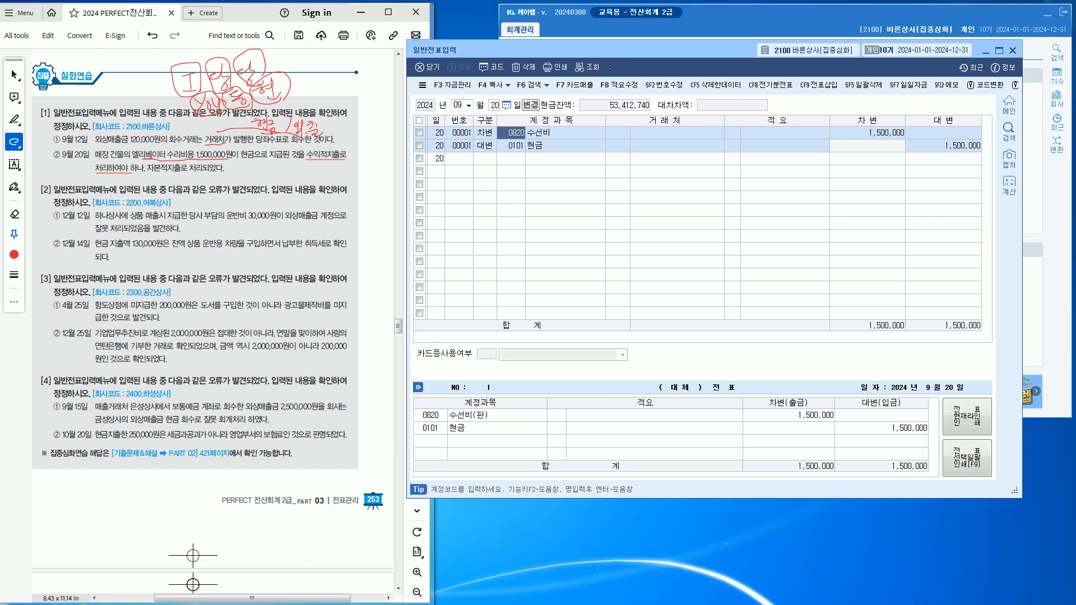
Close the general voucher window and switch the working company to 2200 어복상사
key(Escape)
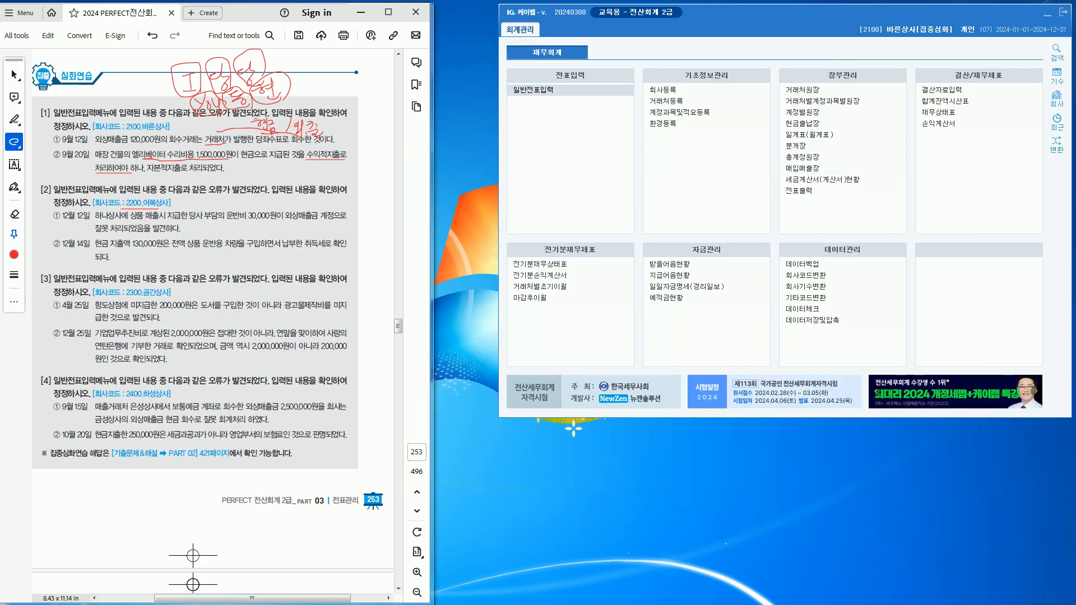
click(1056, 98)
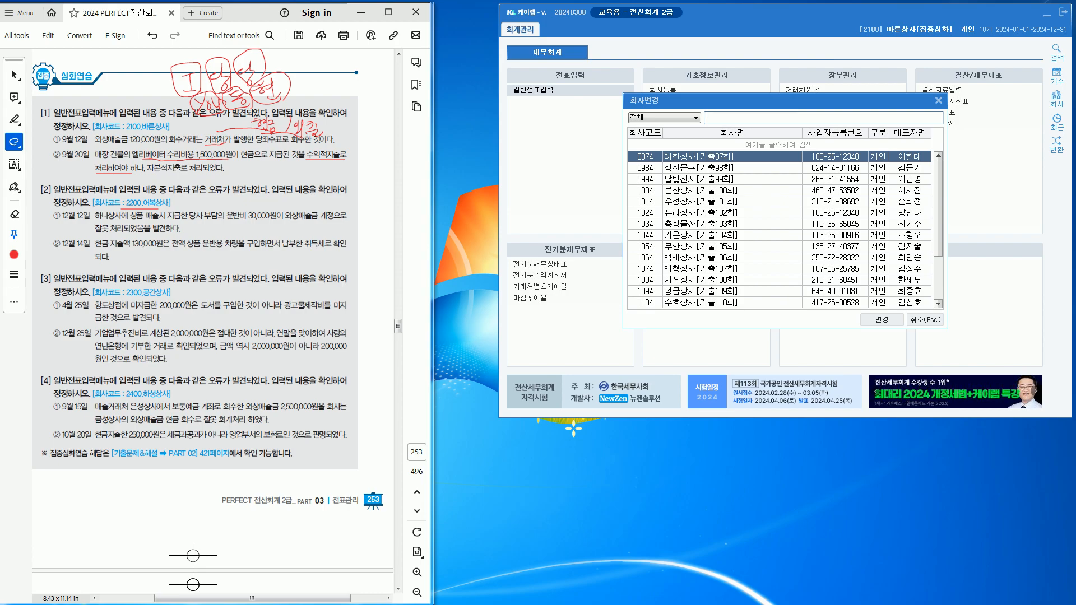
text(2200)
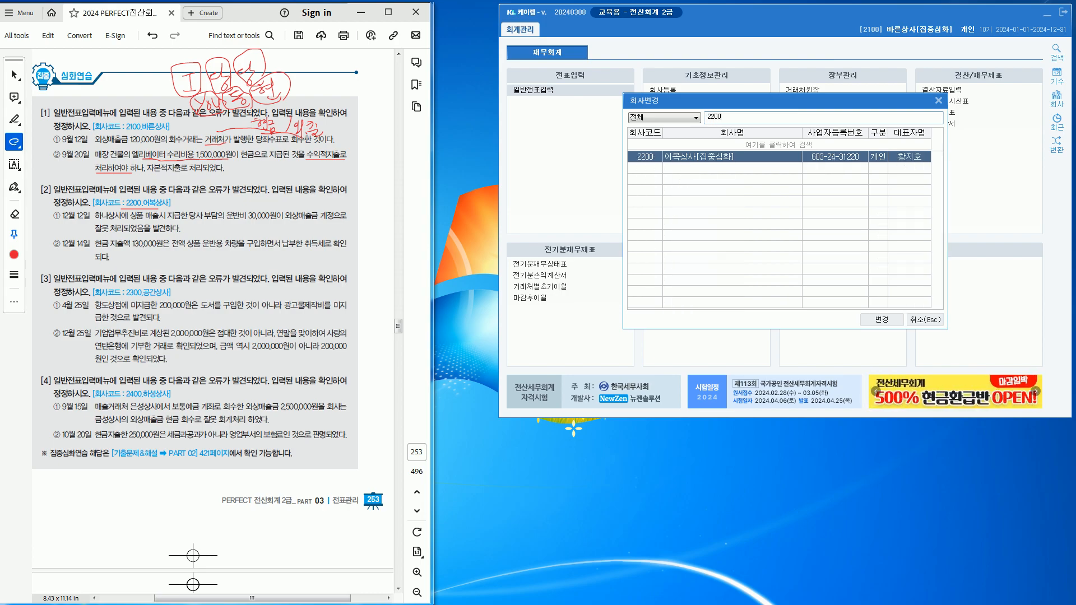
key(Return)
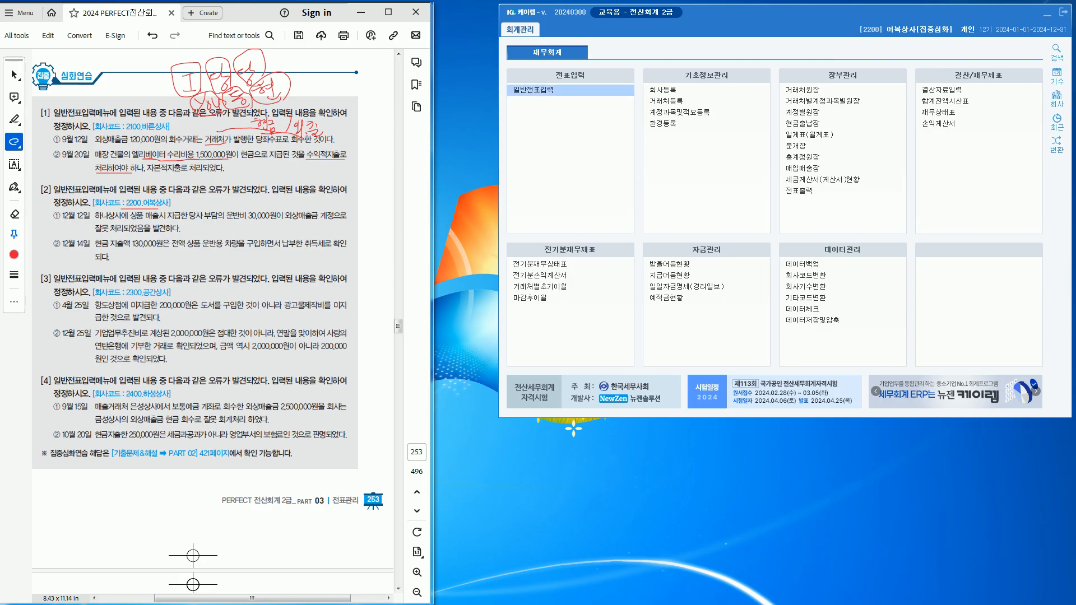
Open 일반전표입력, underline the 12월 12일 date in the PDF, and load the voucher entries for December 12
key(Return)
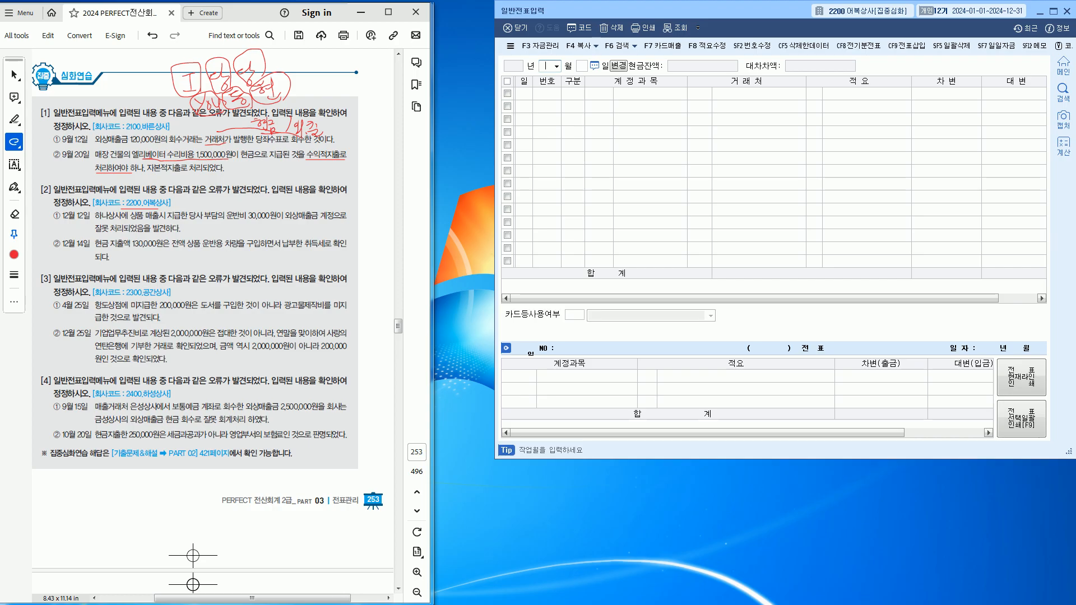
drag(53, 224, 92, 224)
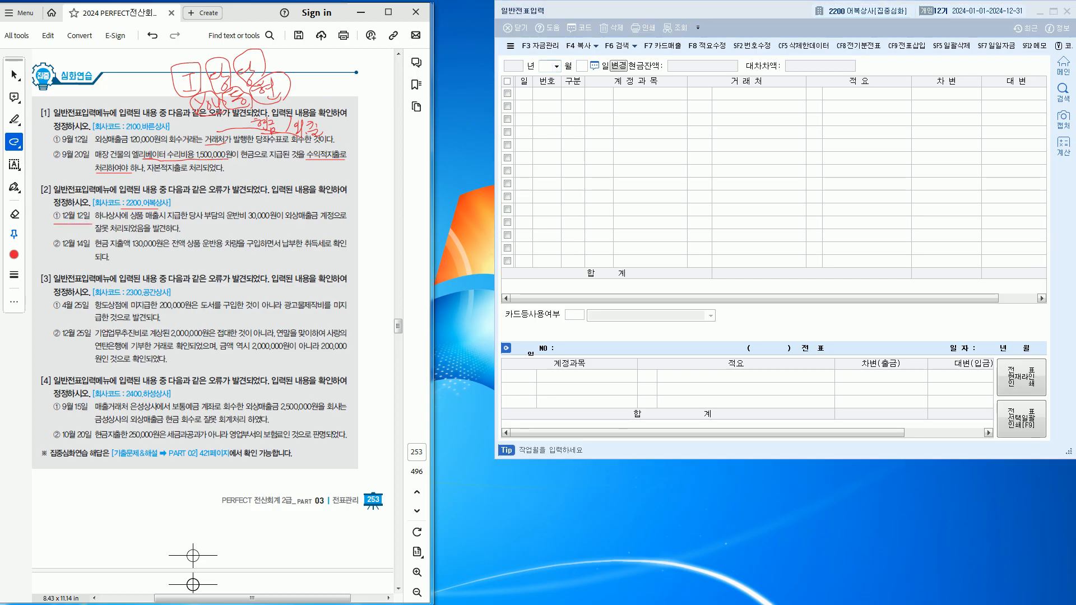
key(alt+Tab)
text(12)
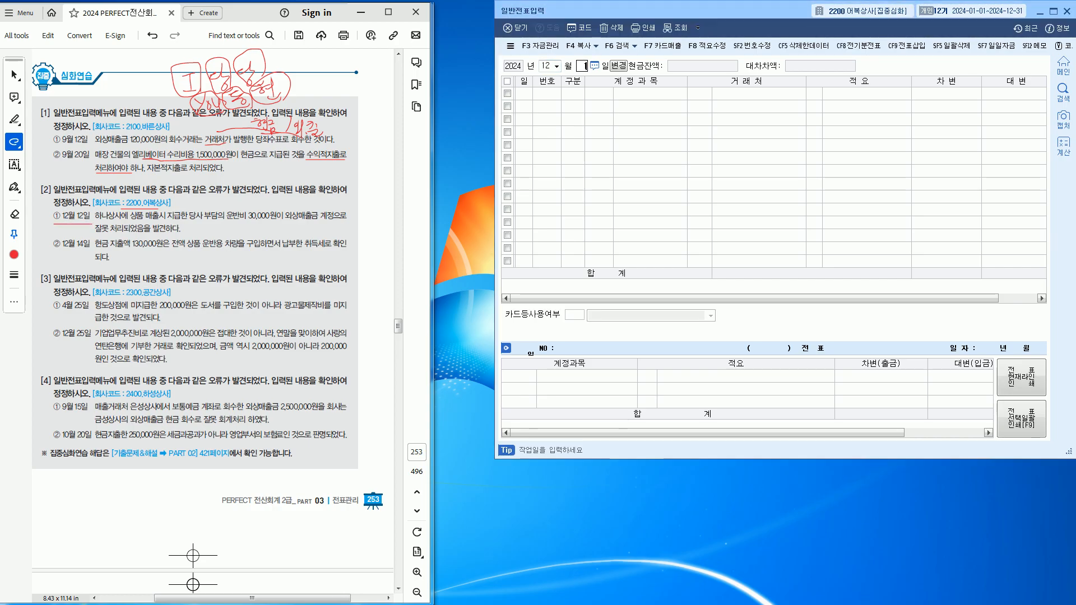
text(12)
key(Return)
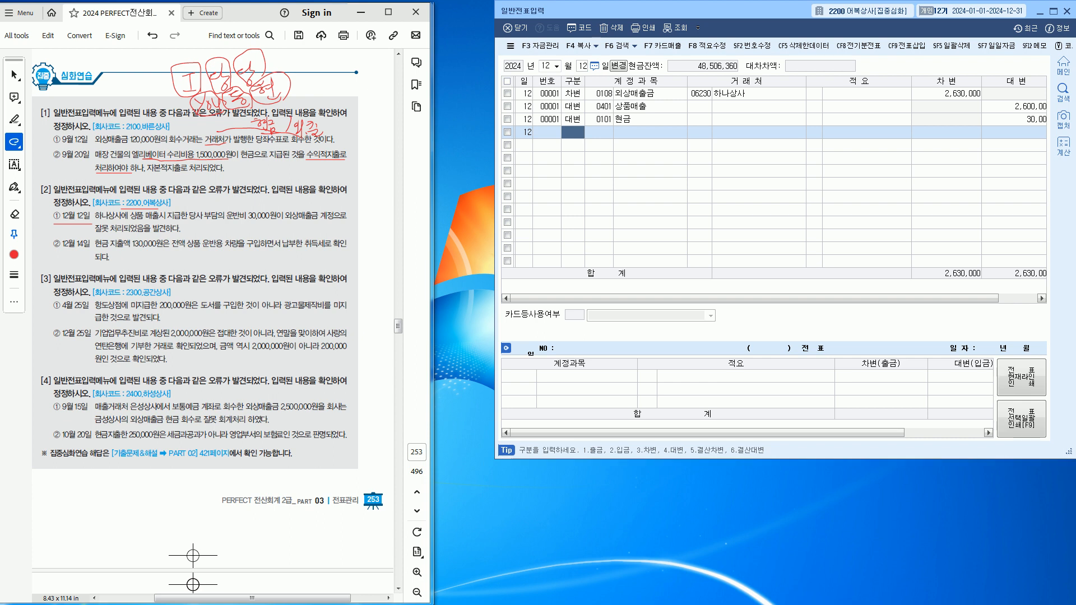
Underline the text of the 12월 12일 item in the PDF and select the trading partner cell of the 현금 credit line
drag(129, 221, 336, 221)
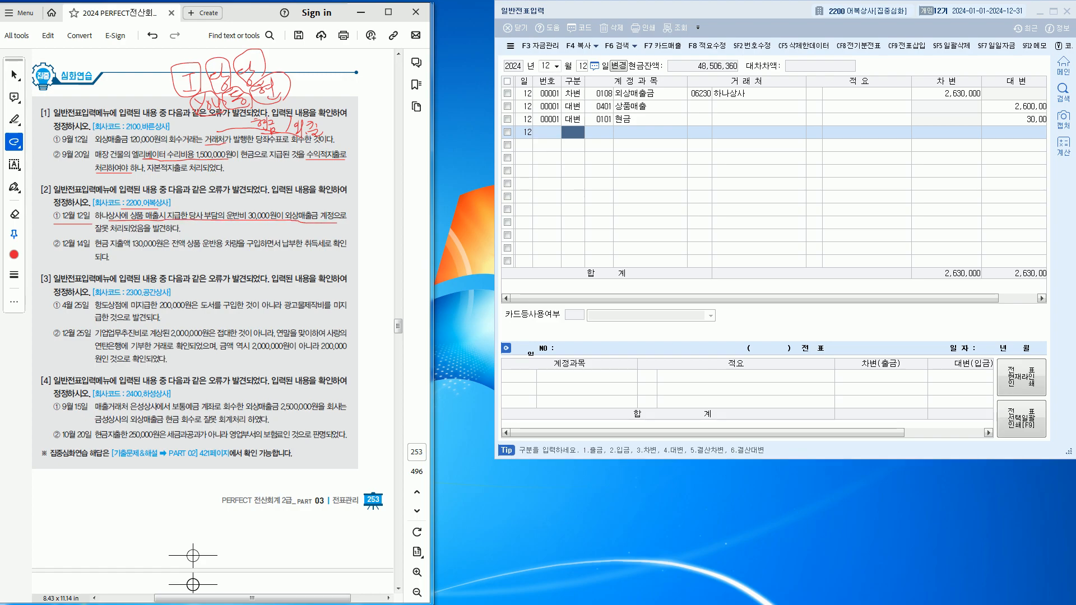
drag(93, 233, 178, 234)
click(699, 119)
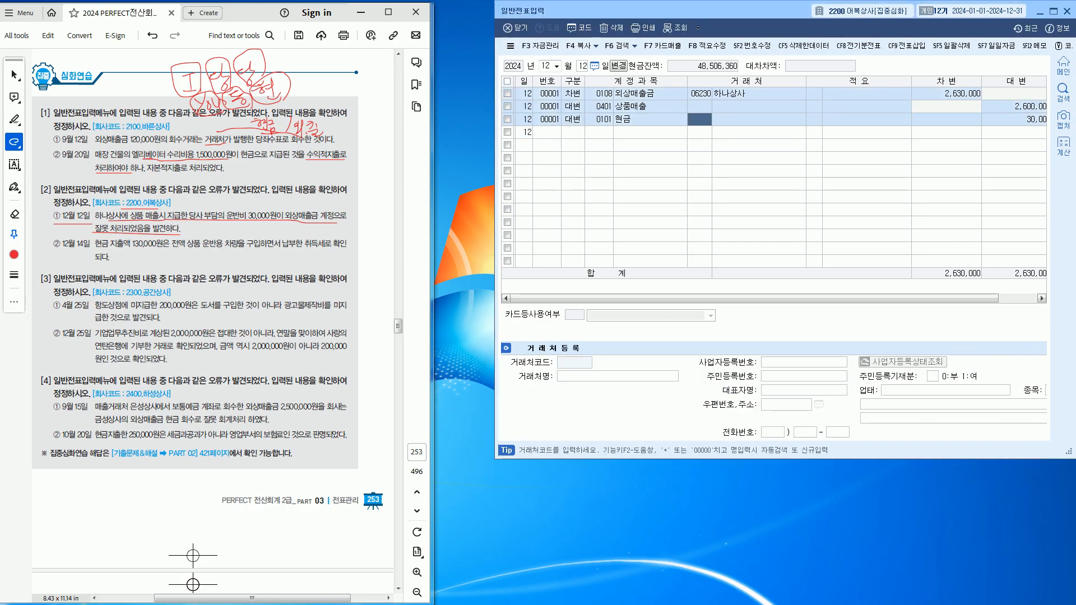
Circle 운반비 in the PDF's 12월 12일 item and set the 외상매출금 debit amount to 2,600,000
click(1013, 106)
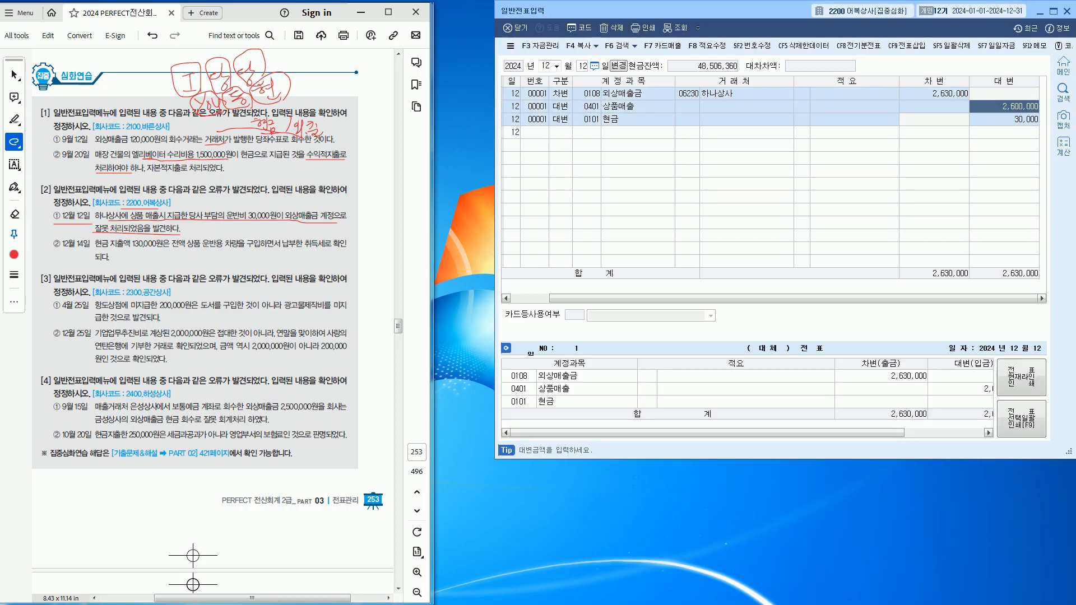
click(1003, 119)
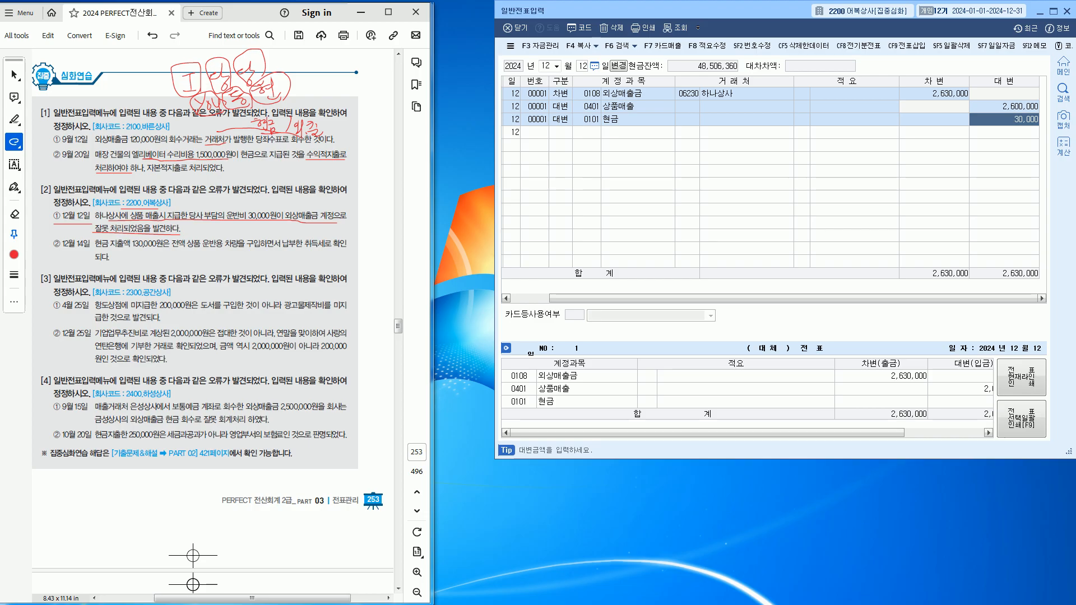
mouse_move(235, 225)
mouse_down()
mouse_move(232, 200)
mouse_move(244, 224)
mouse_up()
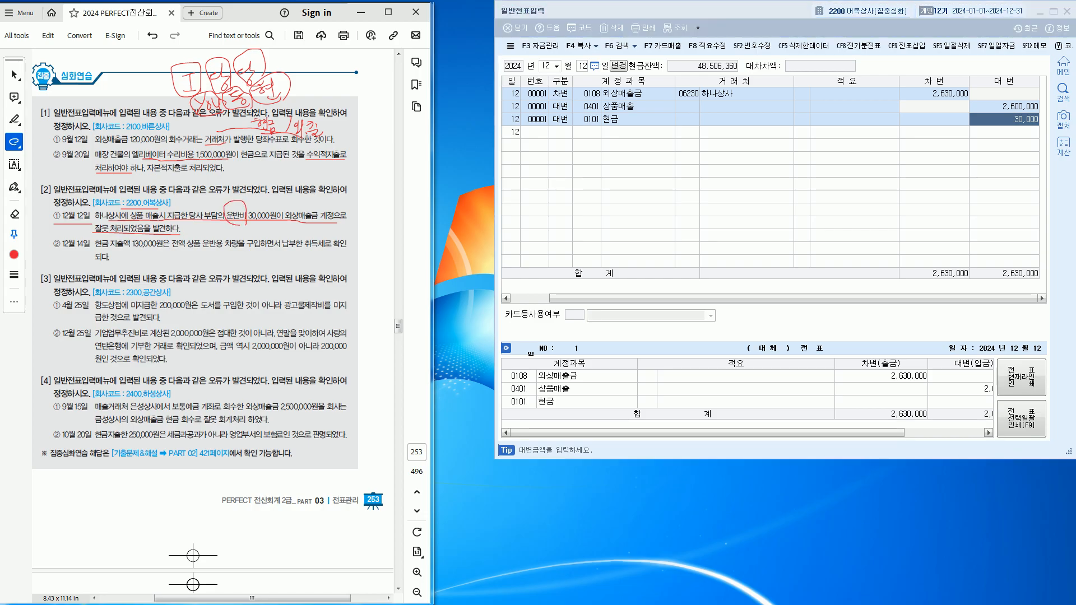
click(933, 93)
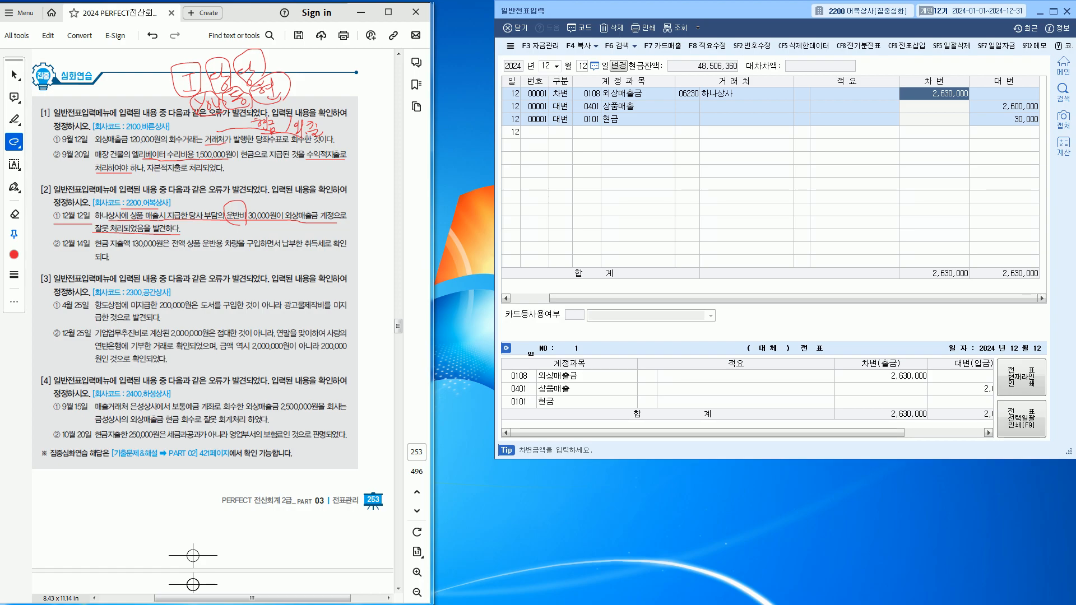
text(2,600,000)
key(Return)
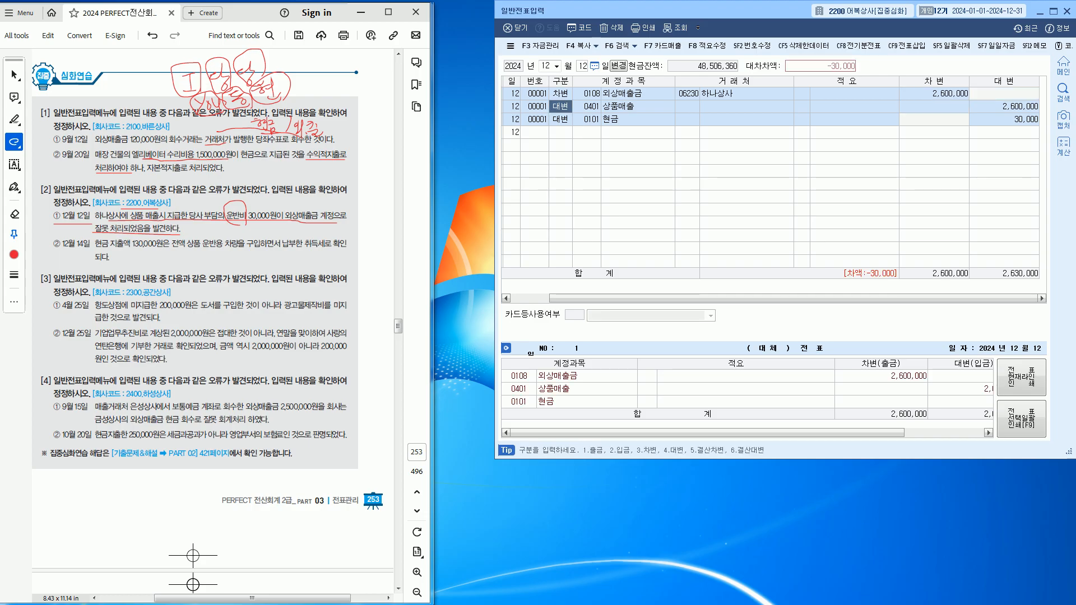
Add a debit line to the December 12 voucher for 0824 운반비 (판매관리비) with 30,000
click(561, 132)
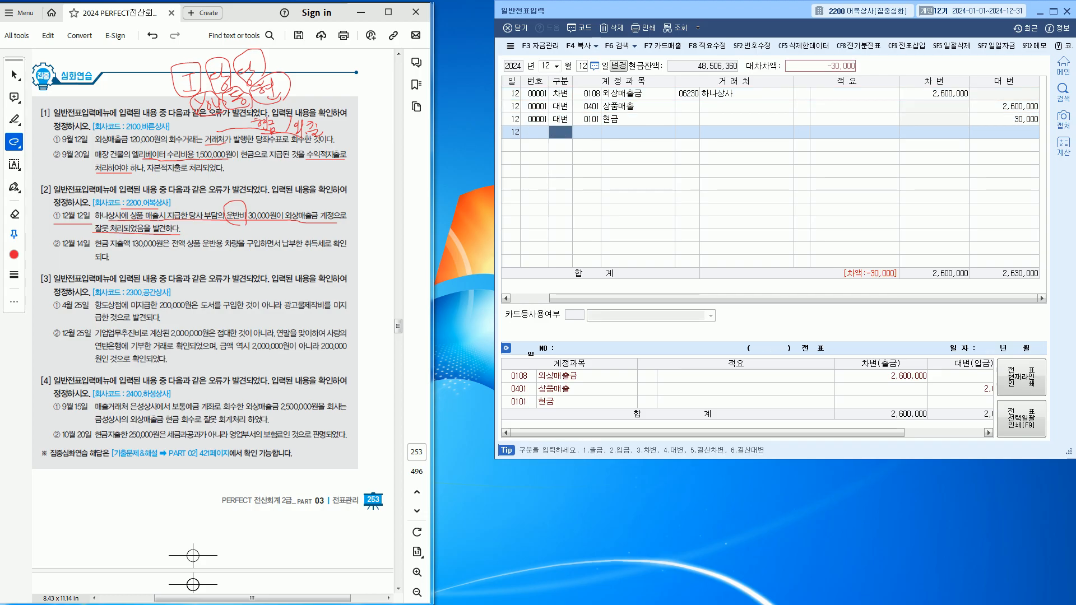
text(3)
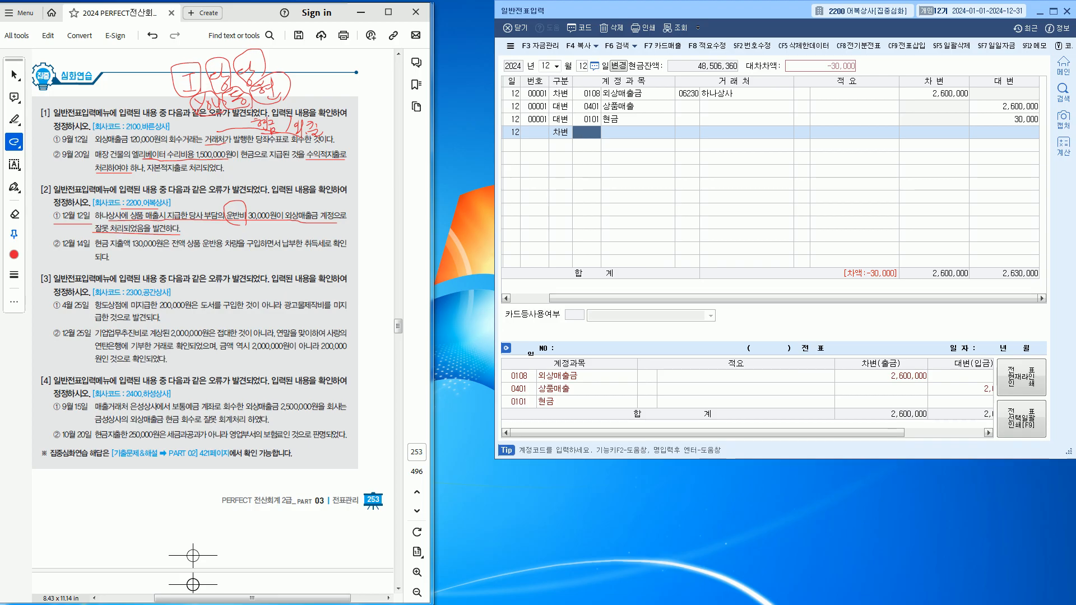
text(운반)
key(Return)
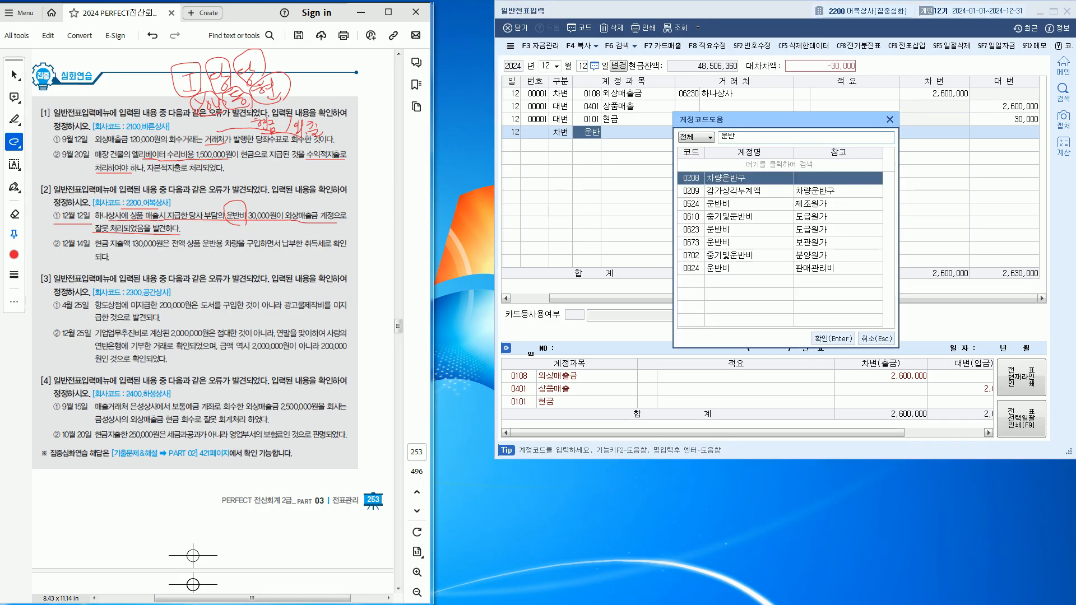
key(Down)
key(Down)
key(Down)
key(Down)
key(Down)
key(Down)
key(Down)
key(Return)
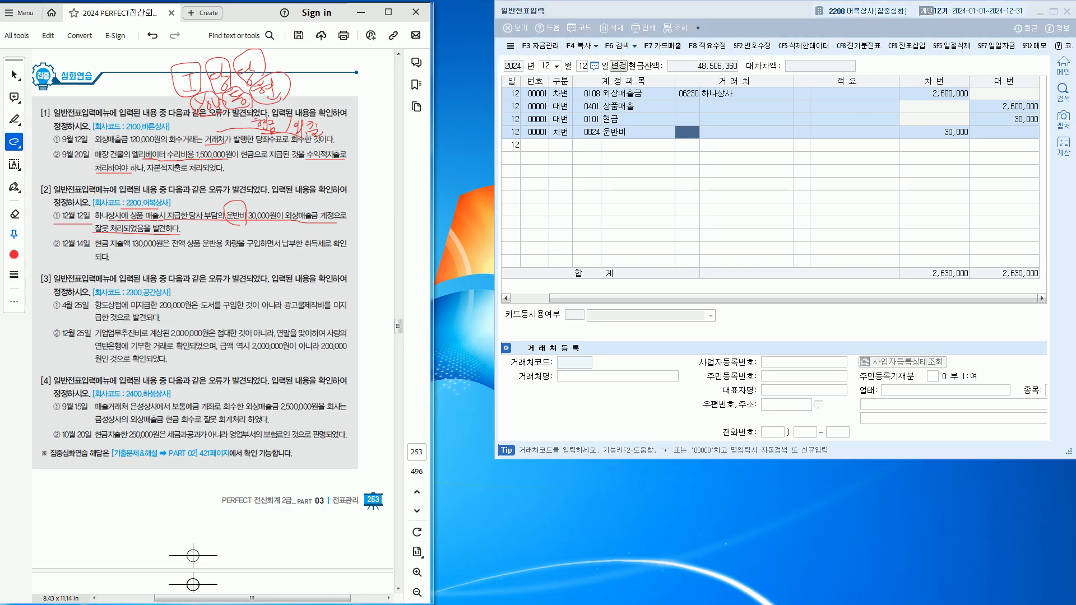
Load the voucher entries for December 14, underline that item's text in the PDF, and circle 취득세로 확인
key(ctrl+z)
click(582, 66)
text(14)
key(Return)
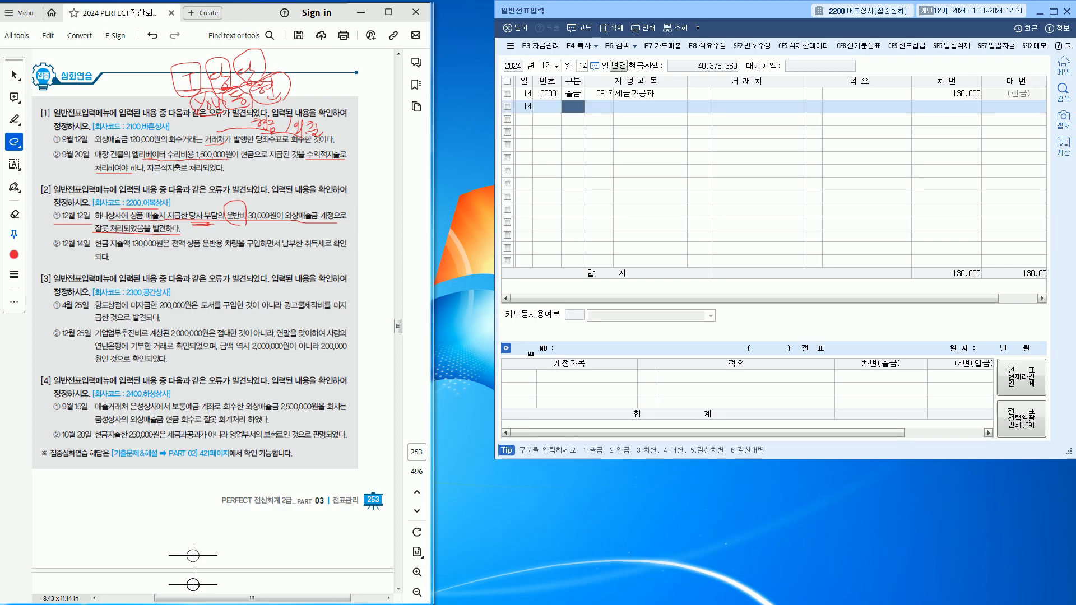
drag(130, 248, 164, 250)
drag(192, 249, 346, 248)
drag(88, 260, 123, 260)
mouse_move(305, 248)
mouse_down()
mouse_move(307, 230)
mouse_move(351, 239)
mouse_move(305, 251)
mouse_up()
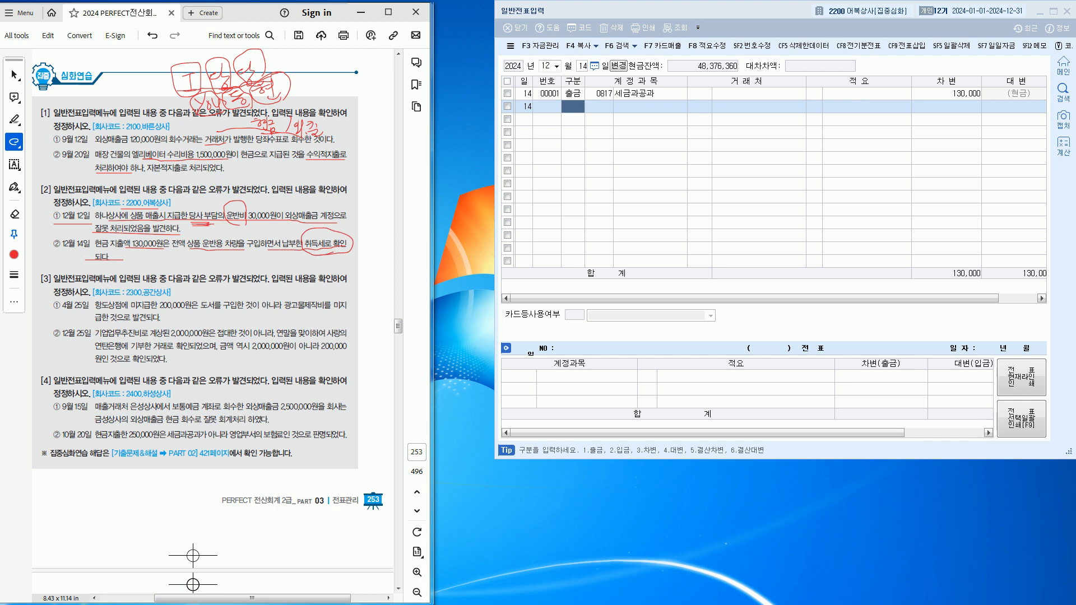
Search account names for 차량 and change the December 14 debit account from 세금과공과 to 0208 차량운반구
click(599, 93)
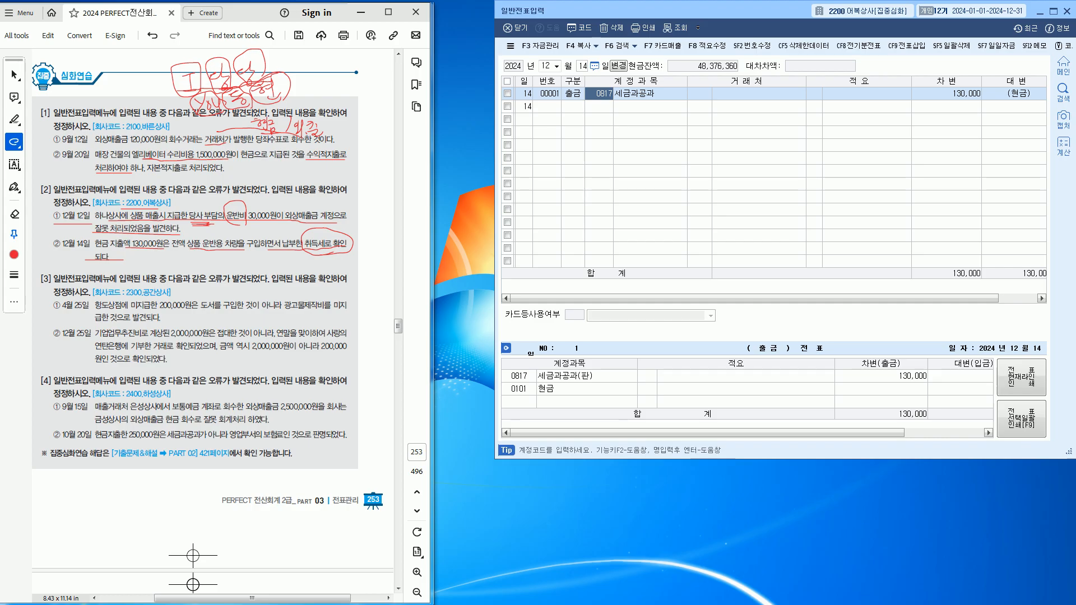
text(차량)
key(Return)
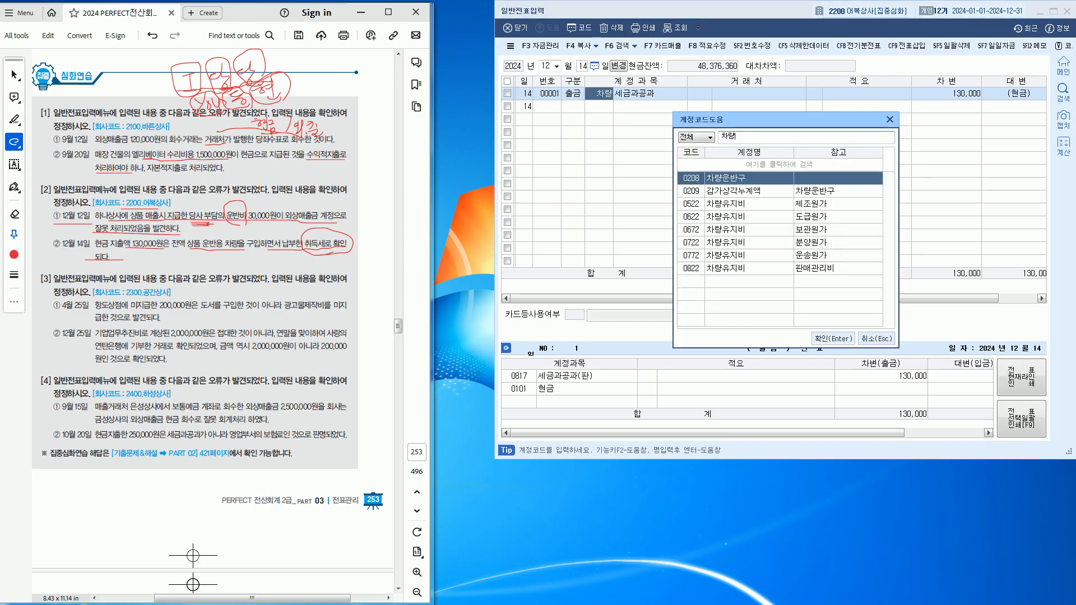
key(Return)
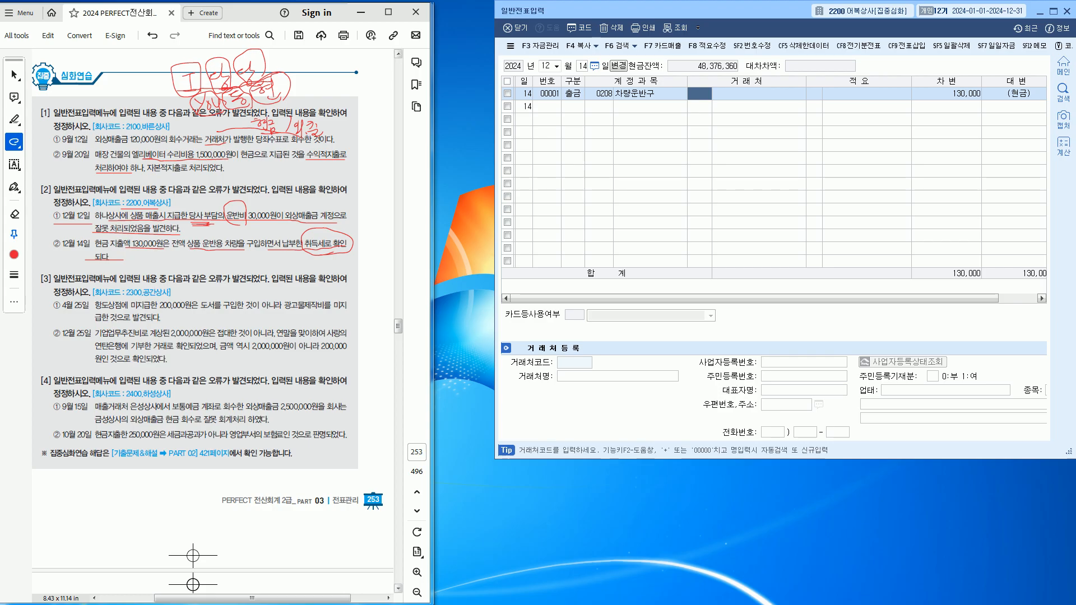
Close the general voucher window, underline the exercise [3] company code in the PDF, and switch the working company to 2300 공간상사
drag(773, 11, 652, 82)
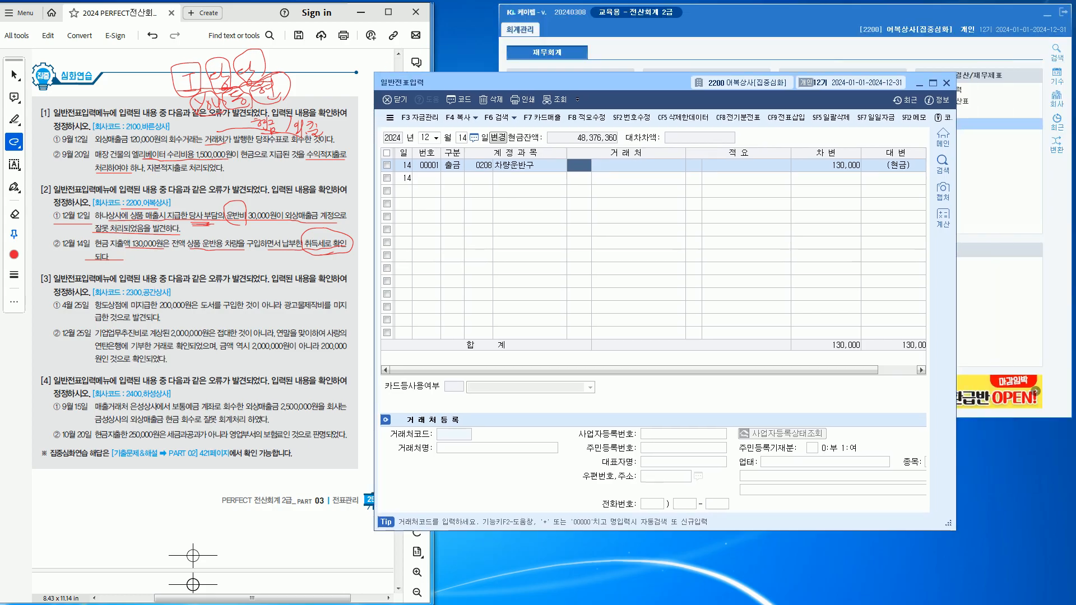
click(946, 82)
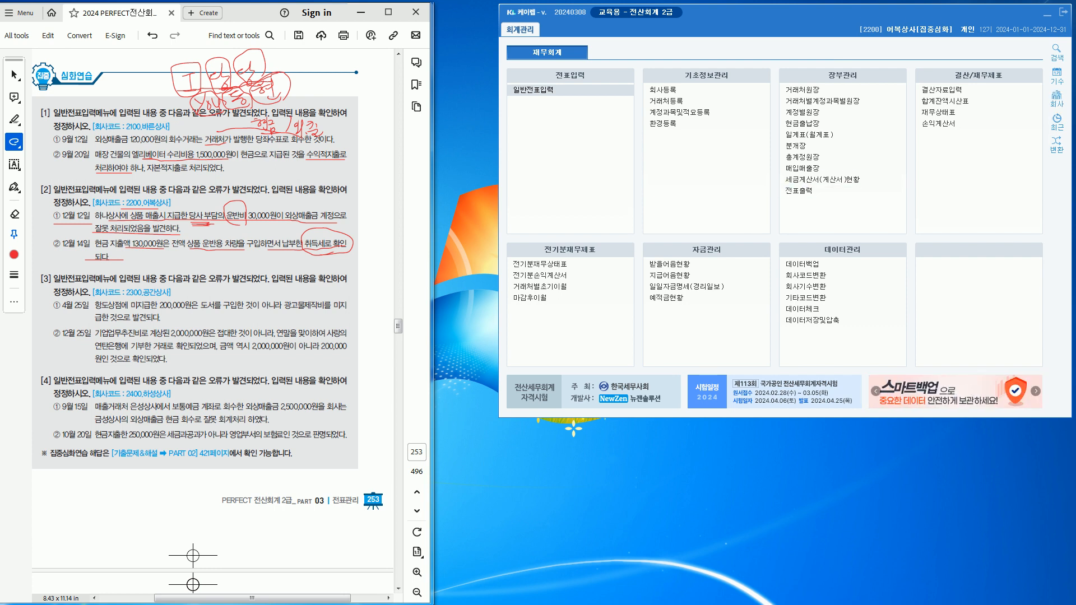
click(1056, 98)
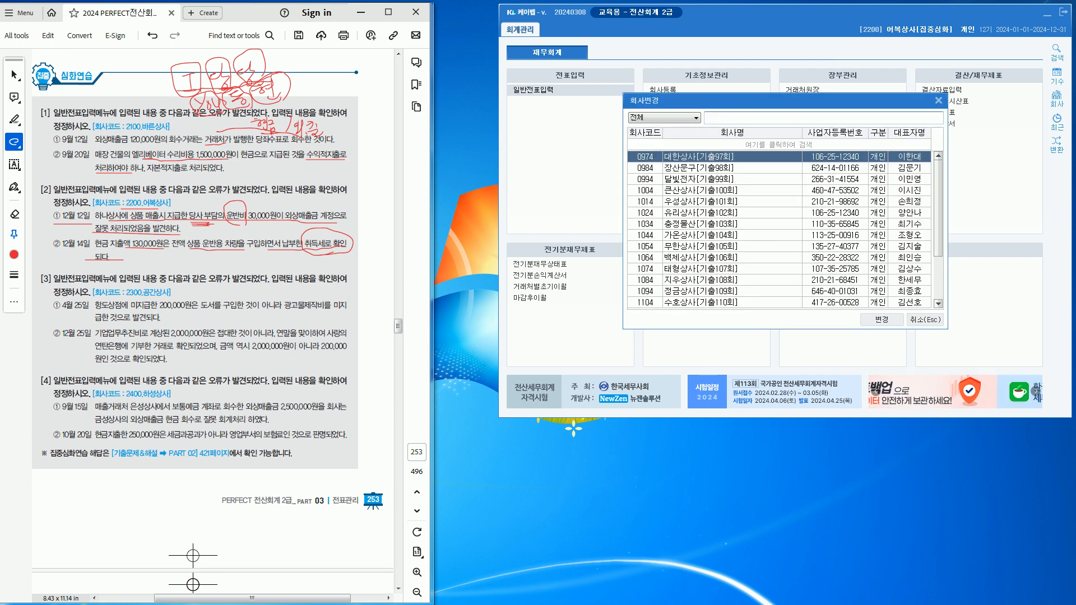
drag(124, 299, 173, 303)
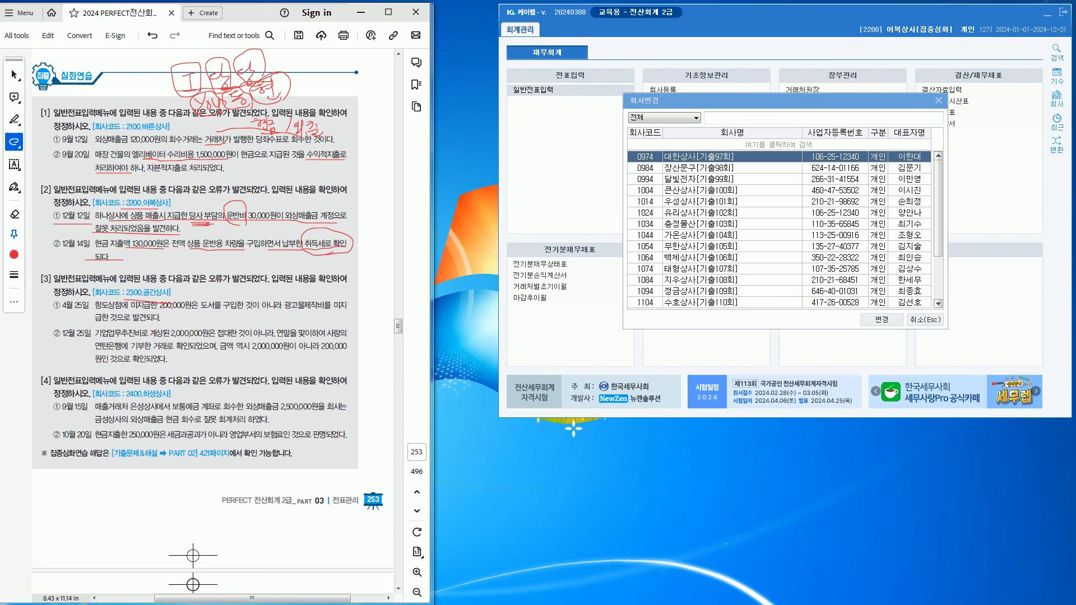
click(728, 116)
text(23)
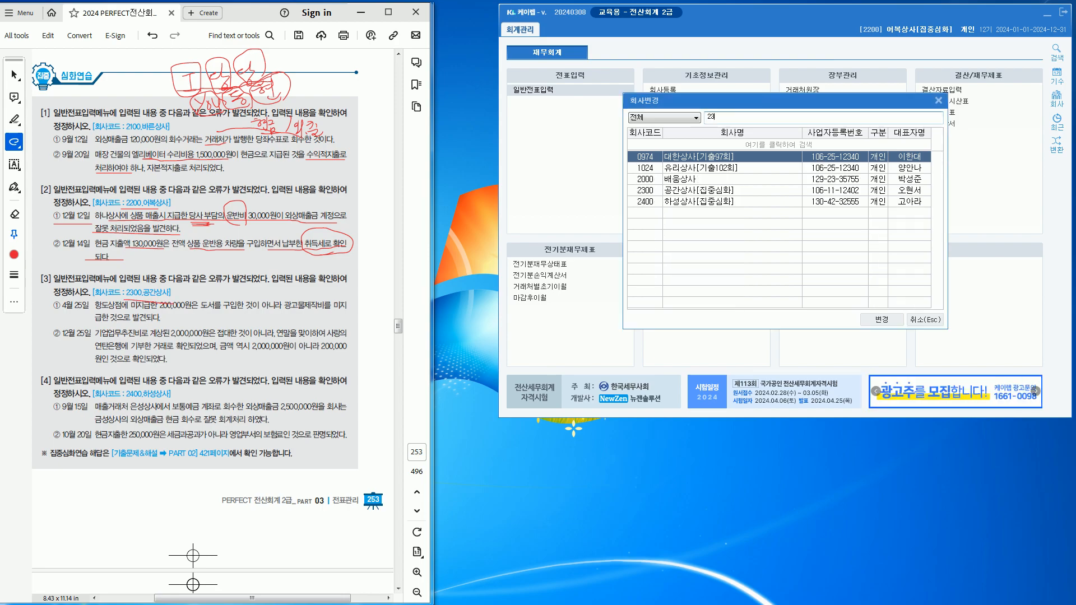
text(00)
key(Return)
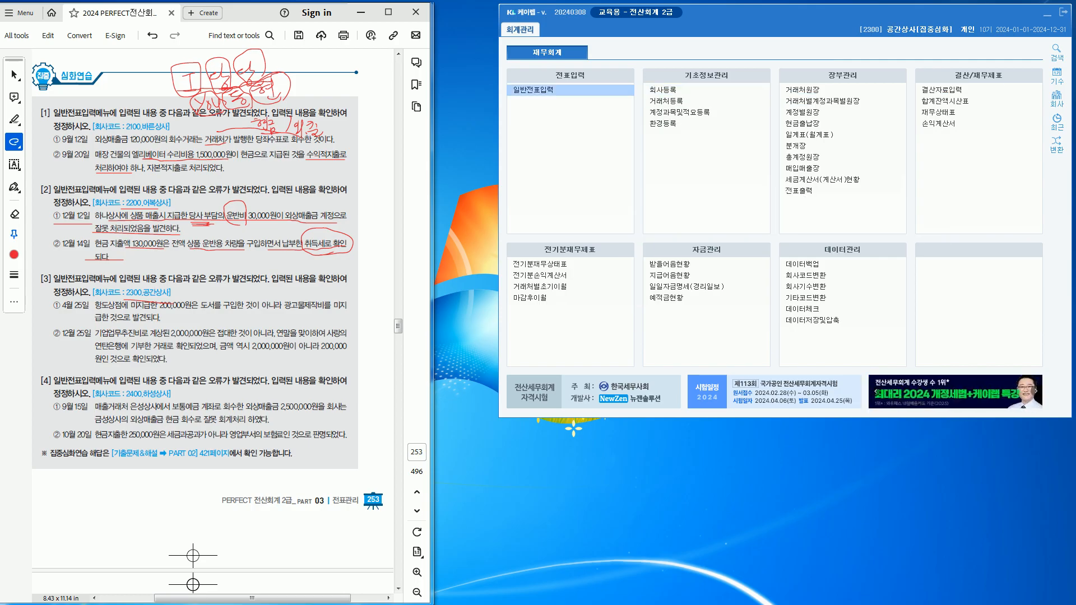
Open 일반전표입력 and load the voucher entries for April 25
key(Return)
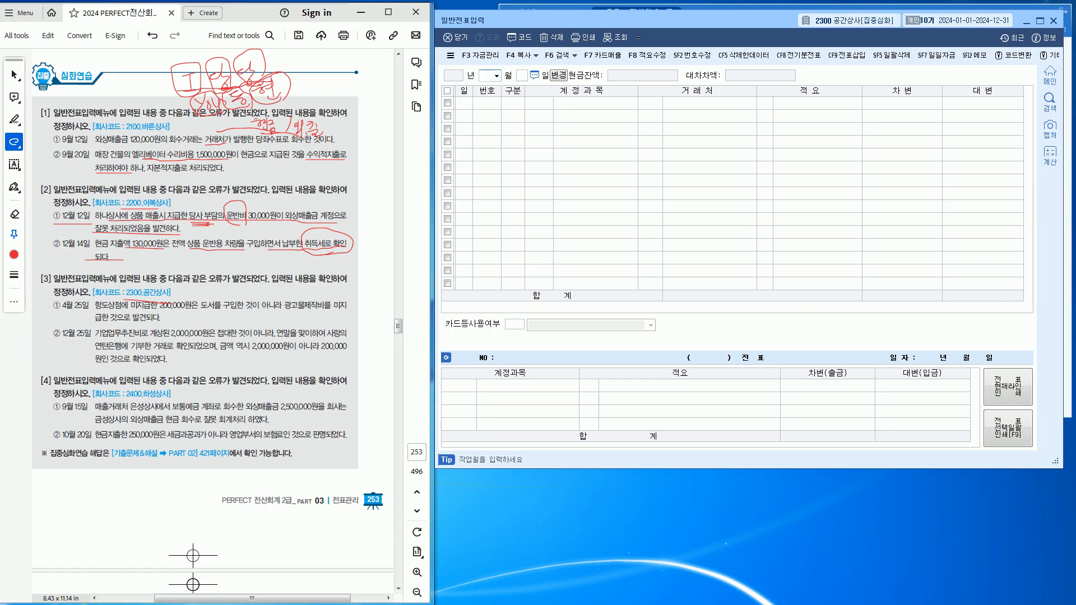
text(4)
key(Return)
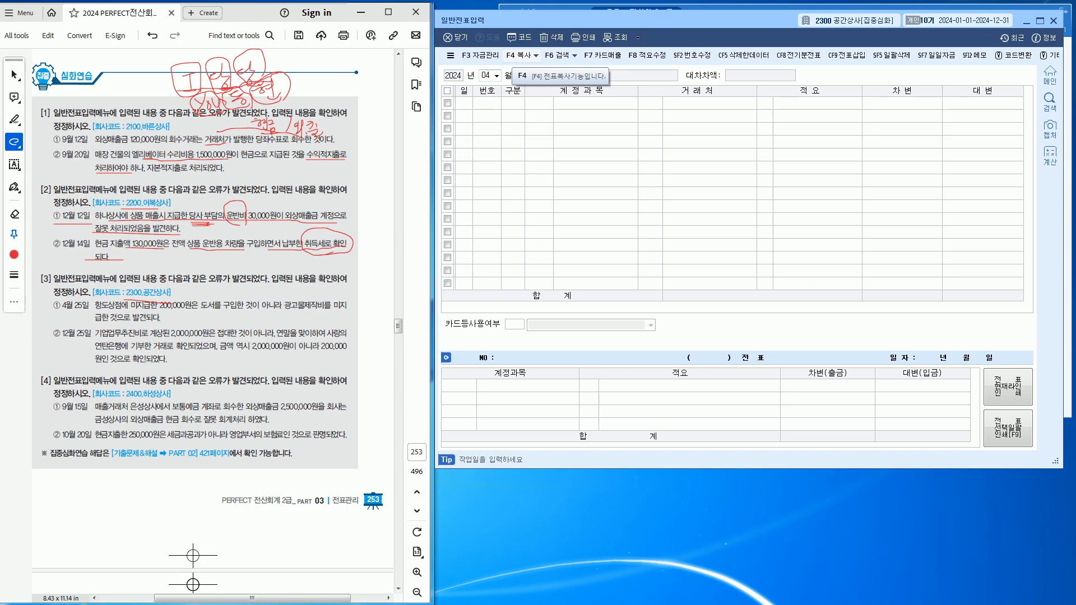
text(25)
key(Return)
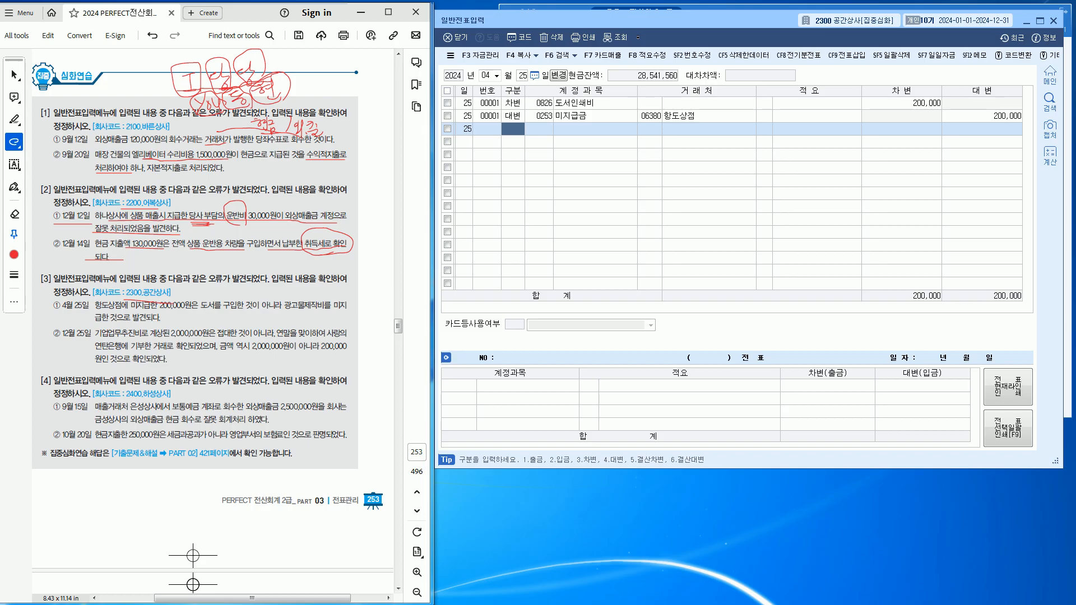
Underline the 광고물제작비 and 도서 구입 phrases of the PDF's 4월 25일 item and select the 도서인쇄비 account code
drag(282, 314, 317, 313)
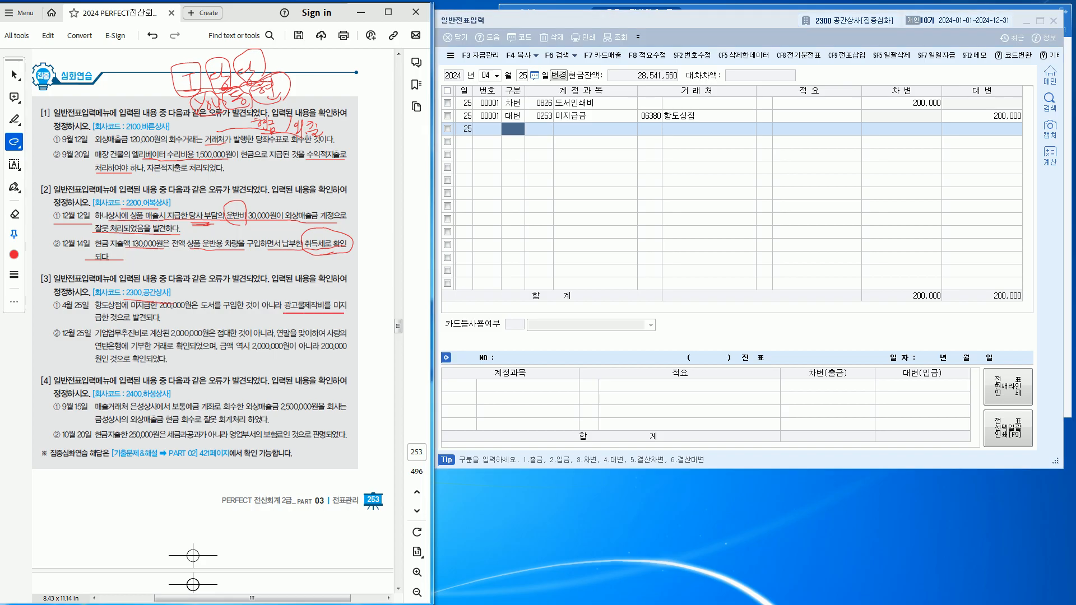
drag(95, 324, 160, 324)
click(542, 115)
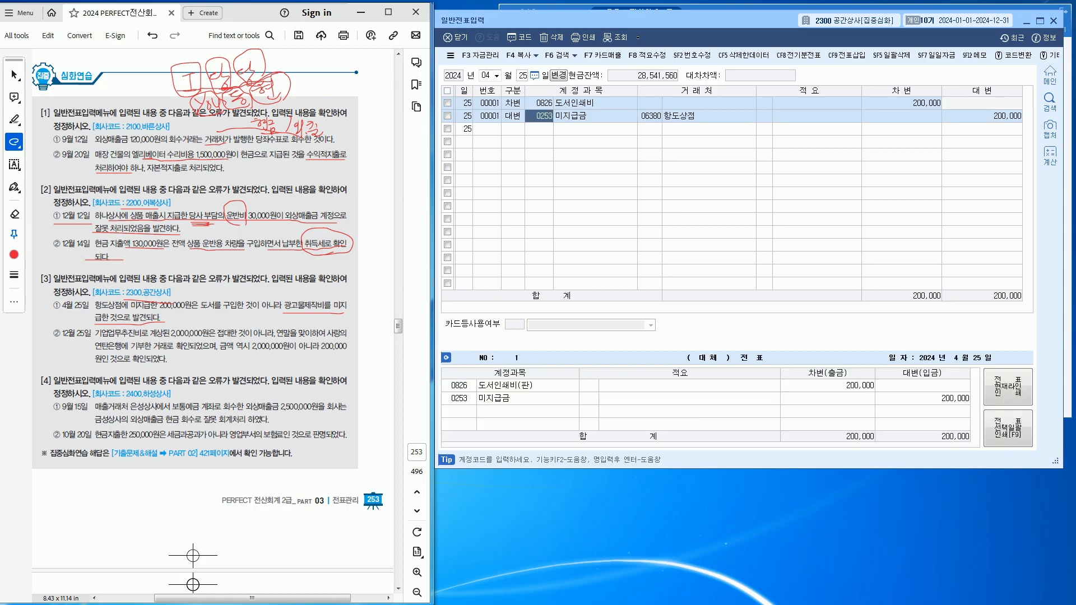
click(541, 102)
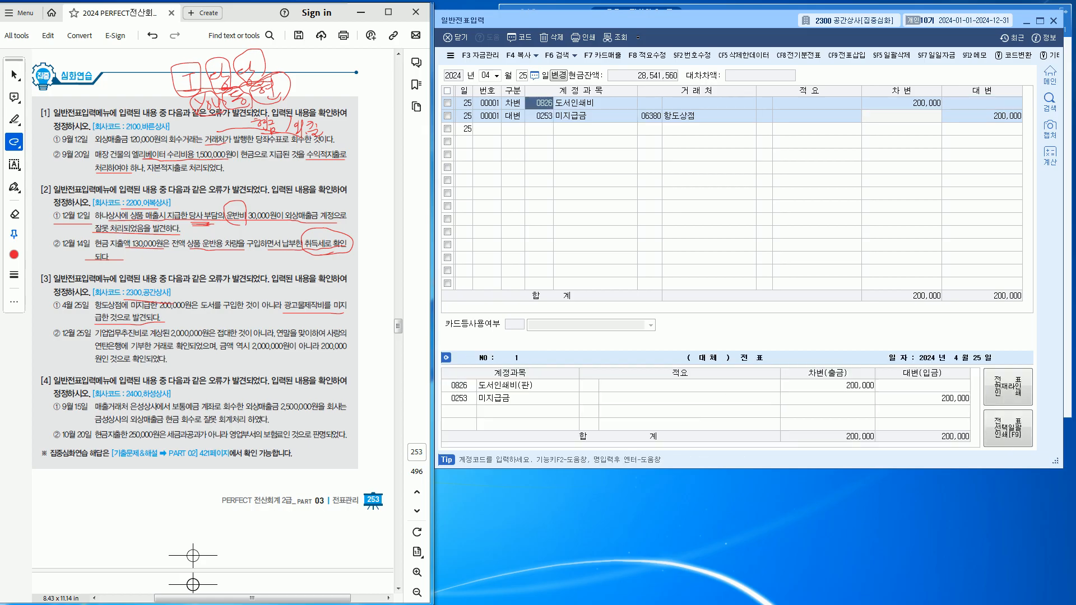
drag(200, 312, 251, 312)
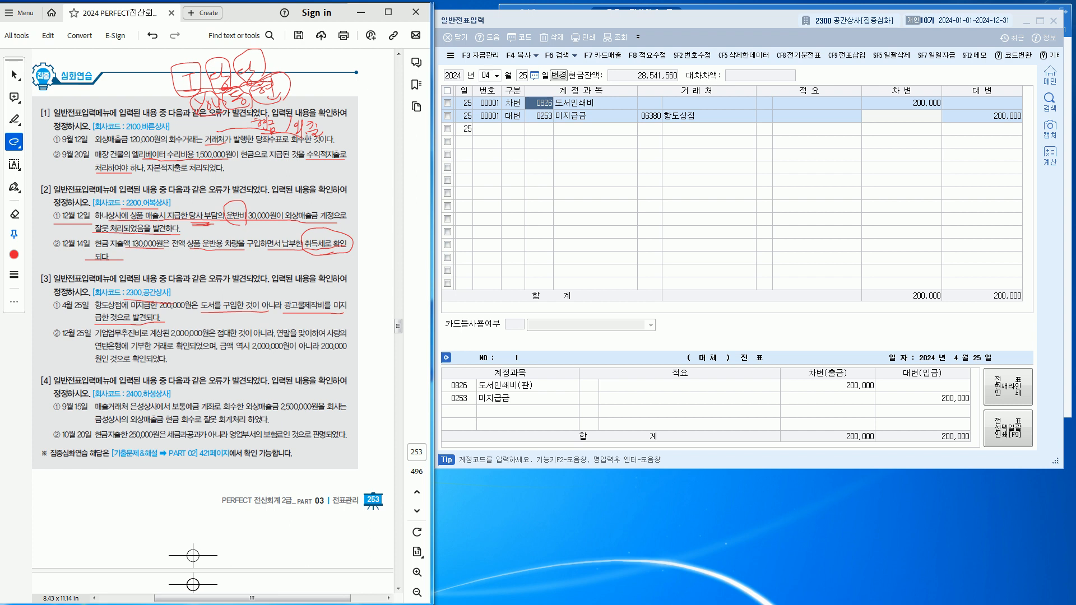
Search account names for 광고 and change the April 25 debit account to 0833 광고선전비 (판매관리비)
key(alt+Tab)
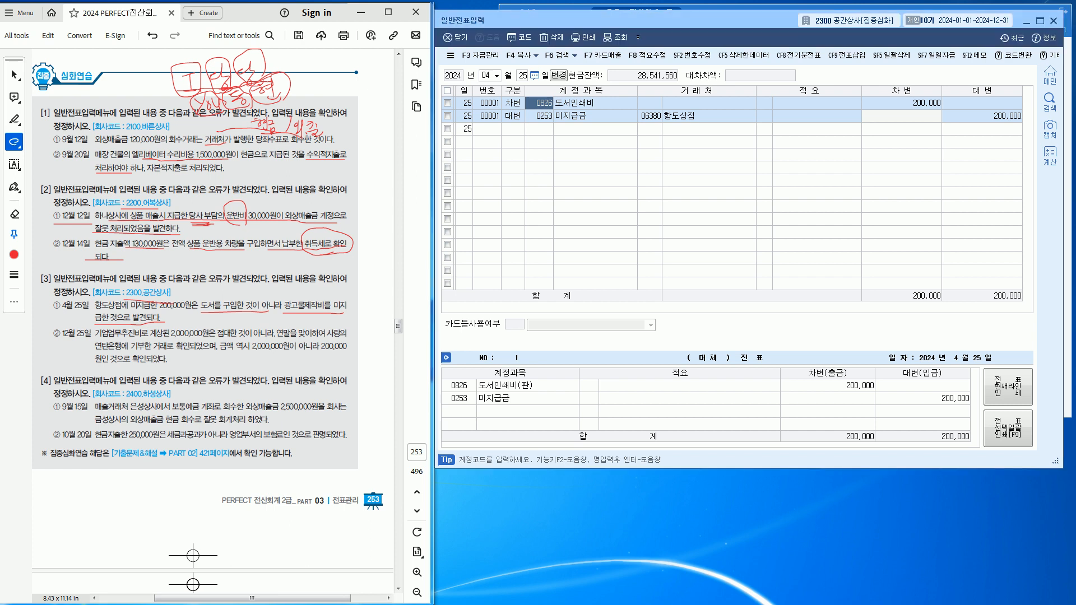
text(광고)
key(Return)
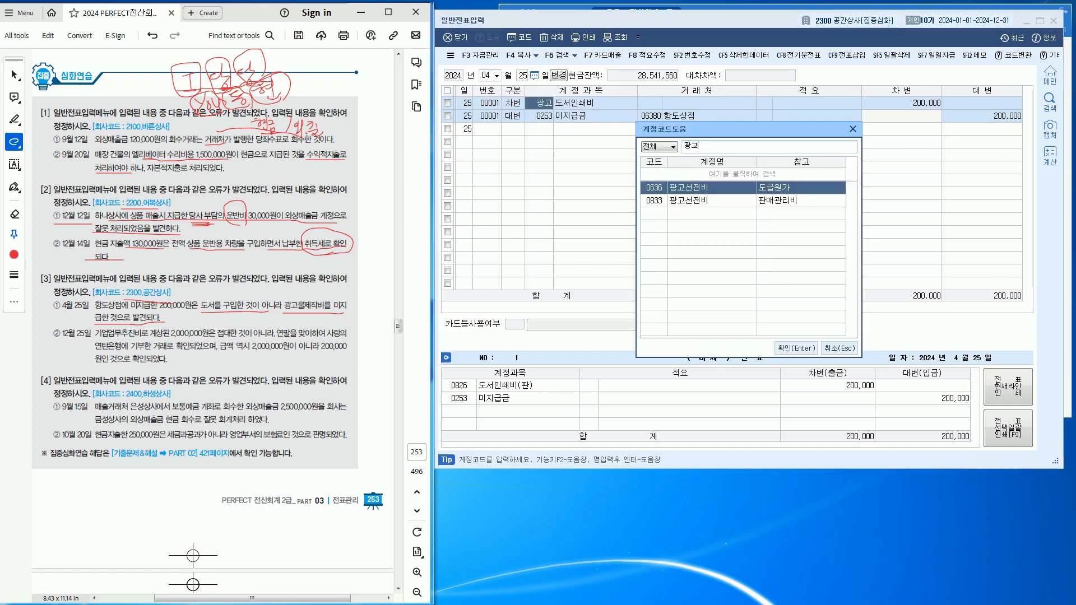
click(689, 200)
key(Return)
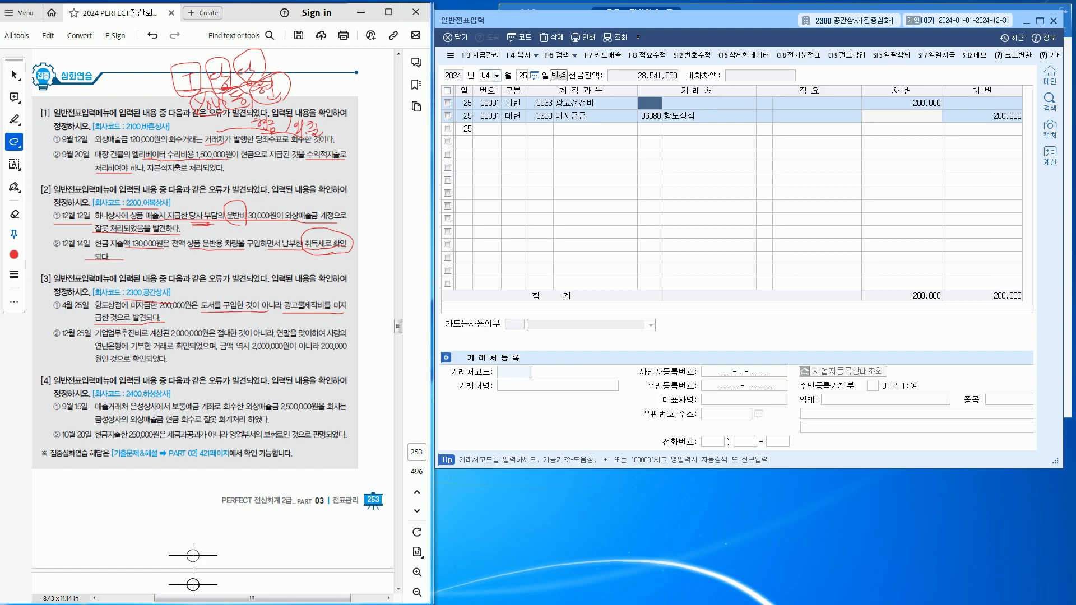
Load the voucher entries for December 25 and underline the text of the 12월 25일 item in the PDF
click(485, 75)
text(12)
key(Return)
key(Return)
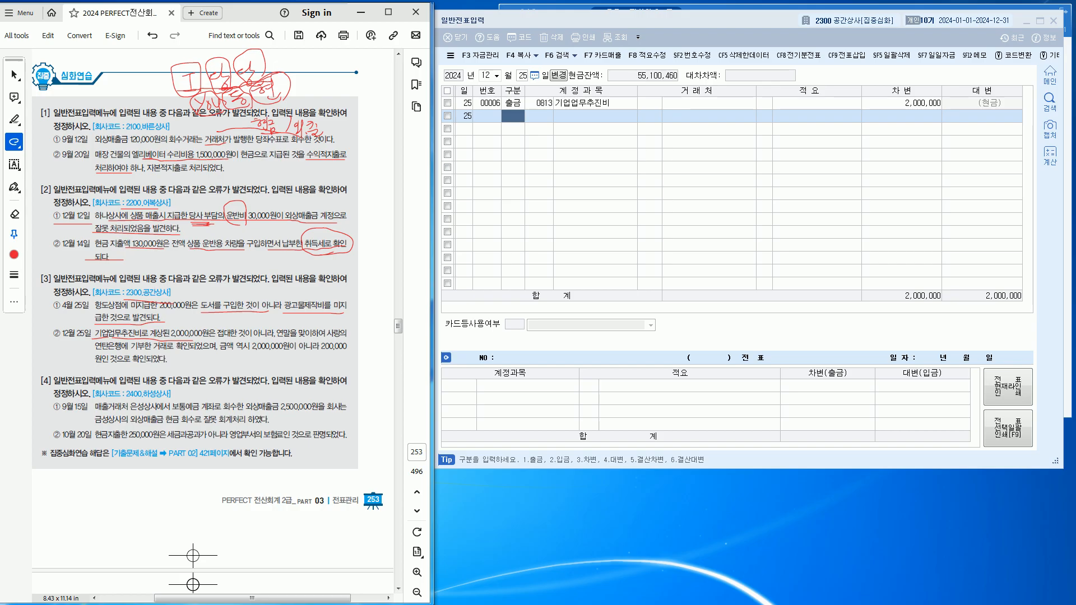
drag(227, 339, 321, 340)
drag(94, 352, 354, 345)
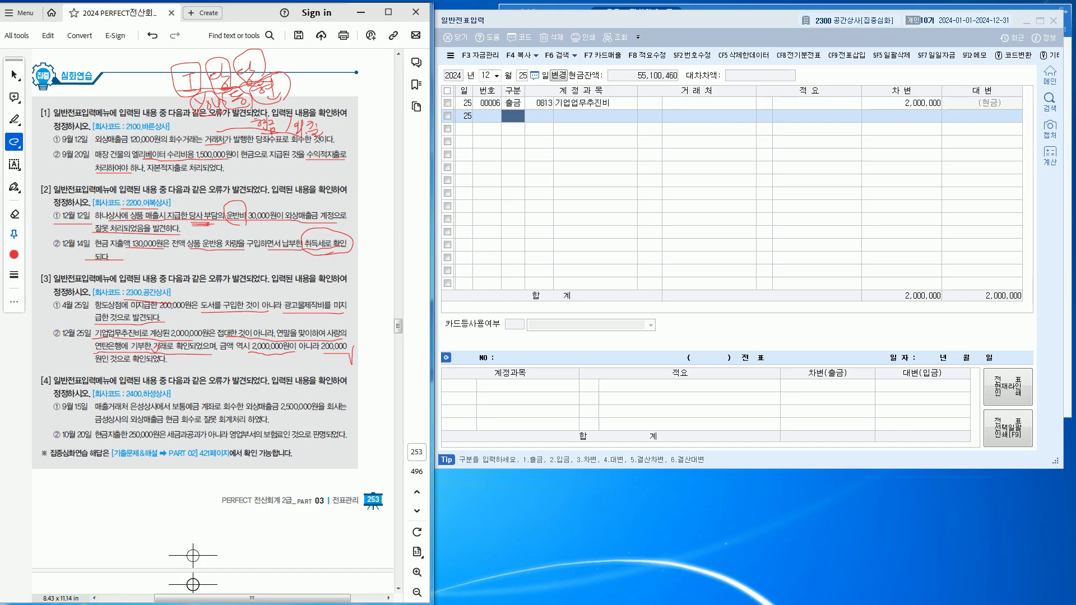
Search account names for 기부 and change the December 25 voucher's account to 0953 기부금
click(538, 103)
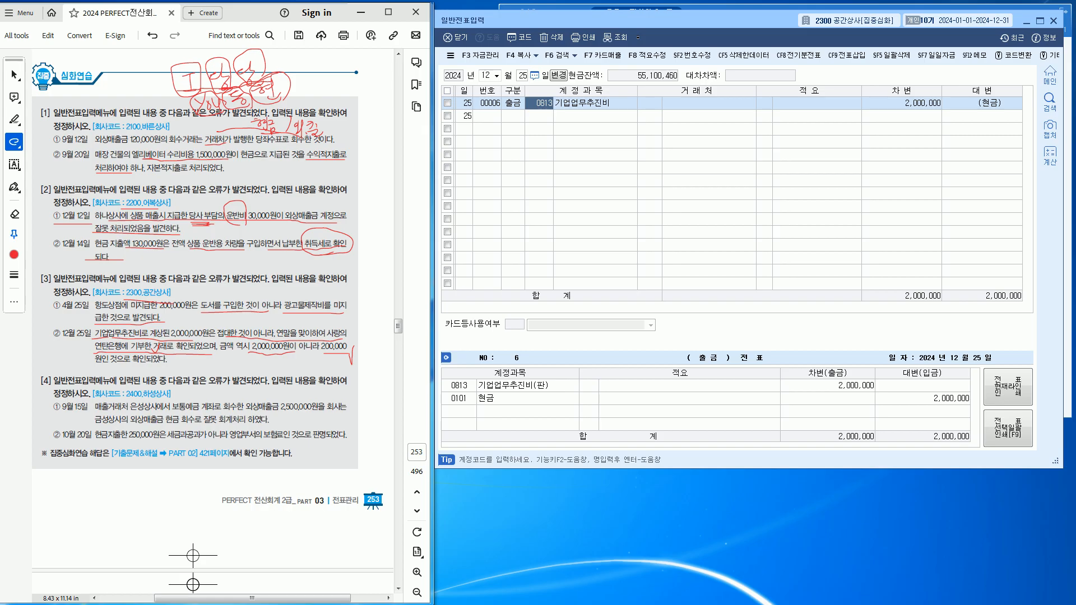
text(기부)
key(Return)
key(Down)
key(Return)
Set the December 25 기부금 entry's debit amount to 200,000
key(Return)
key(Return)
key(Return)
key(Return)
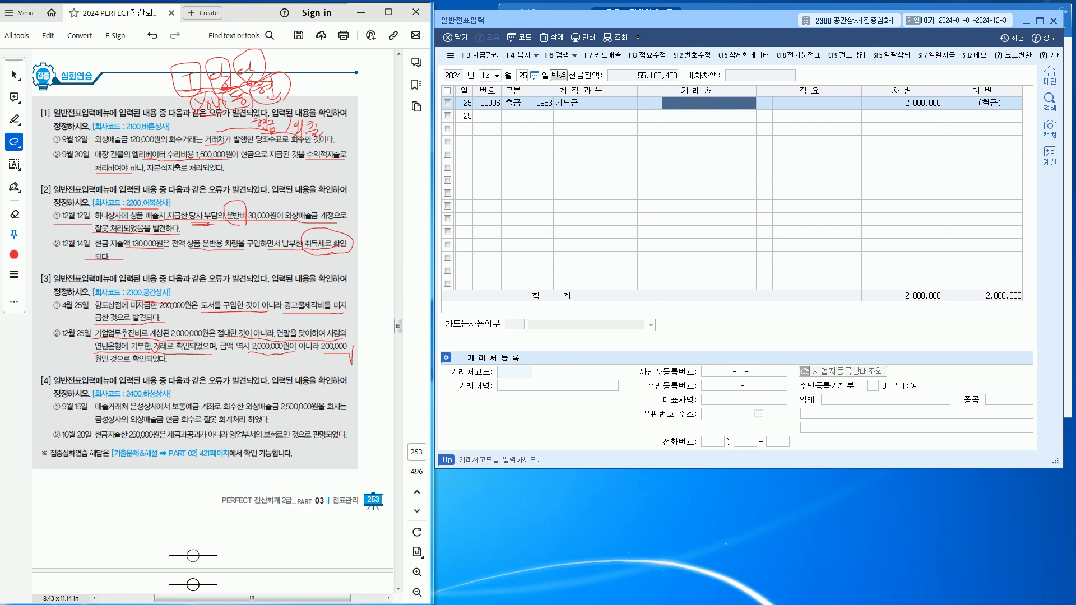
text(200000)
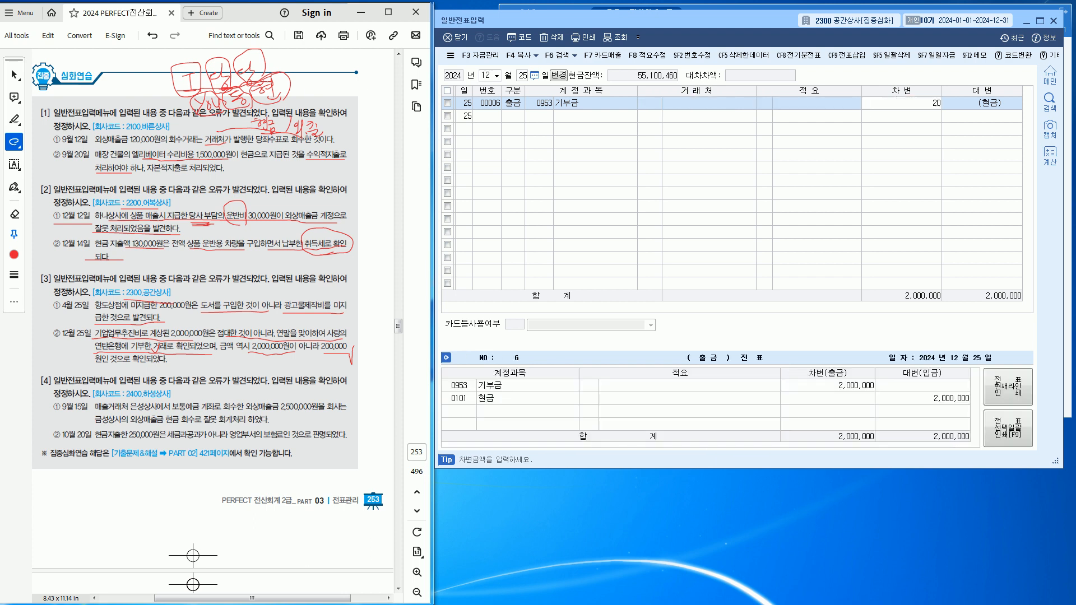
key(Return)
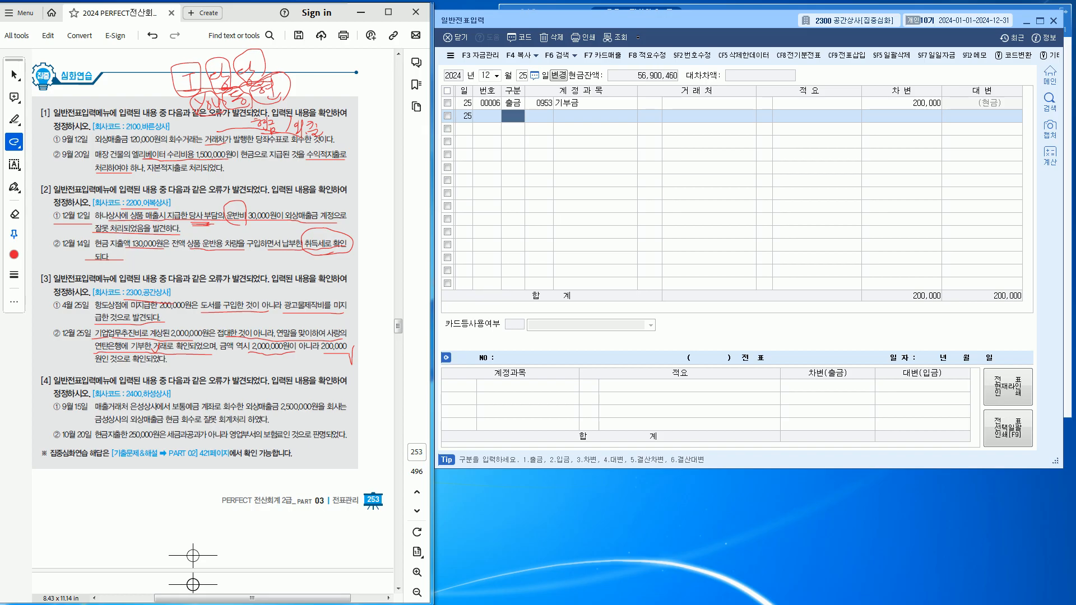
click(902, 103)
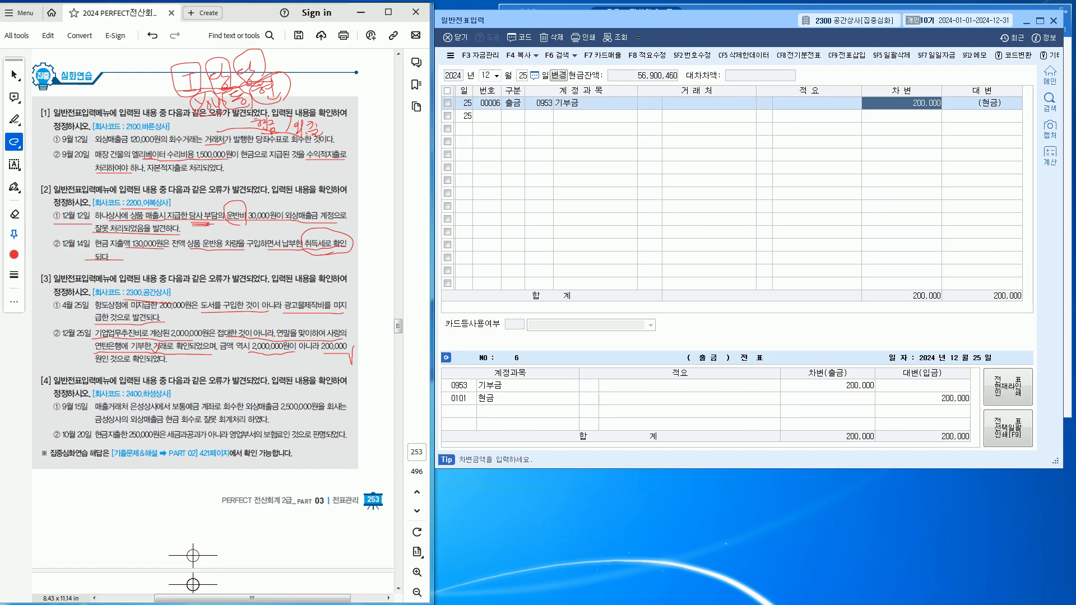
Close the voucher window, switch the company to 2400 하성상사, and open 일반전표입력
click(1053, 20)
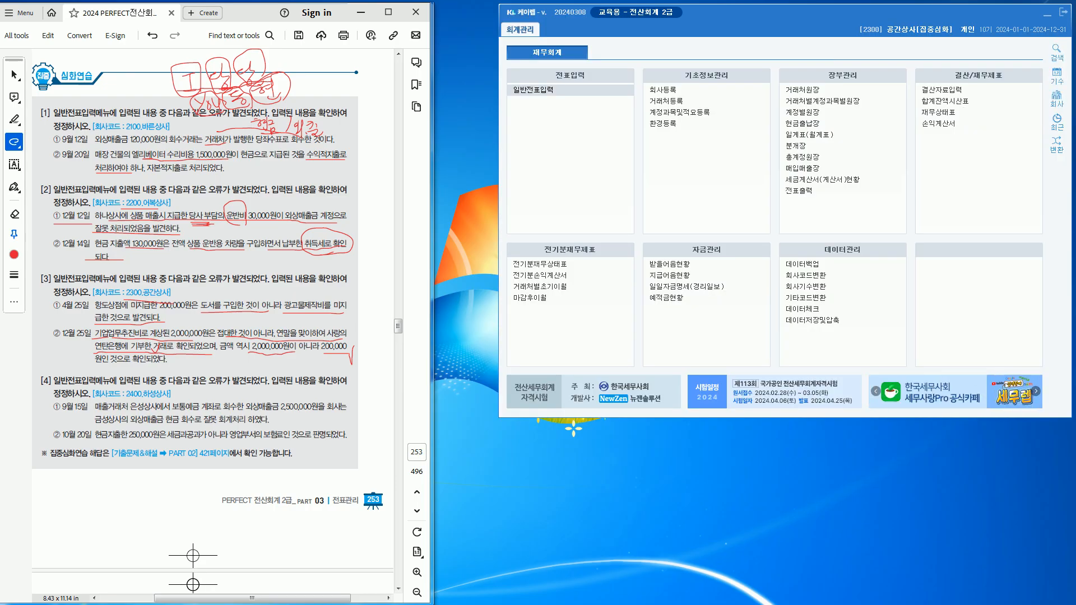
click(1057, 98)
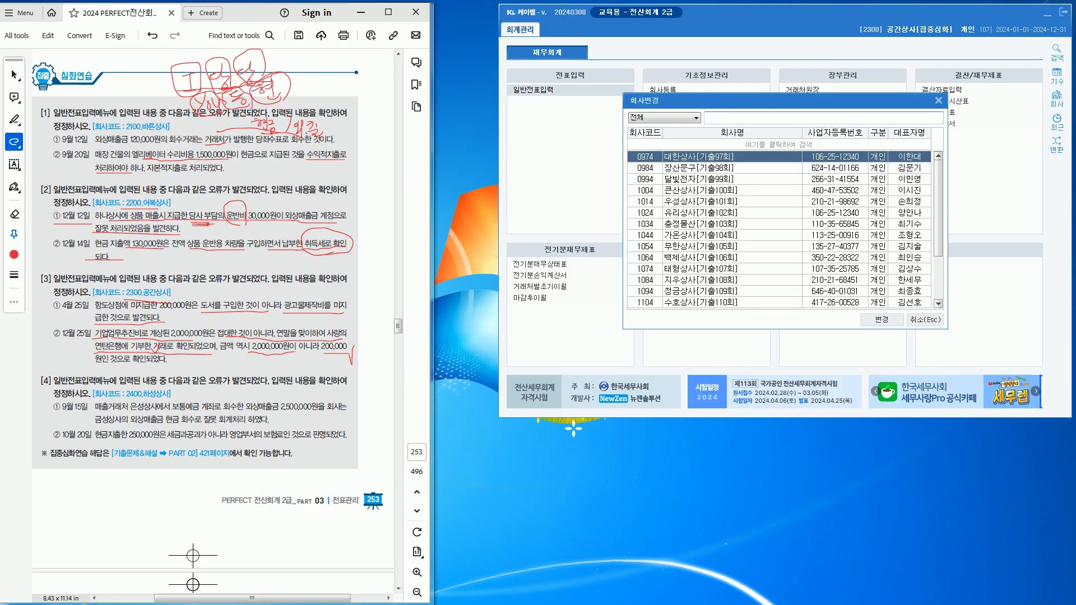
text(2400)
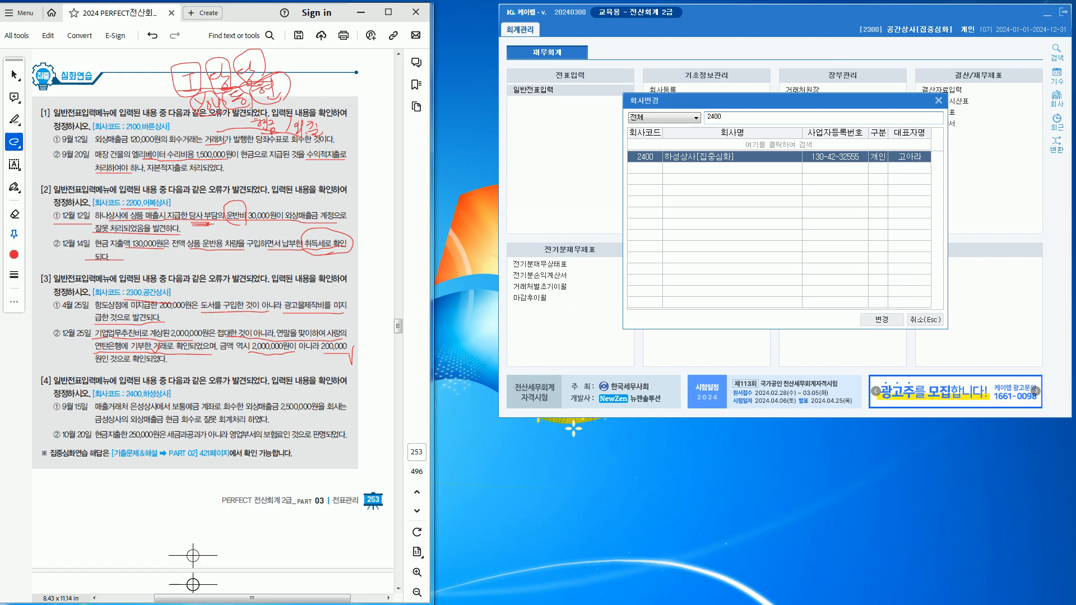
key(Return)
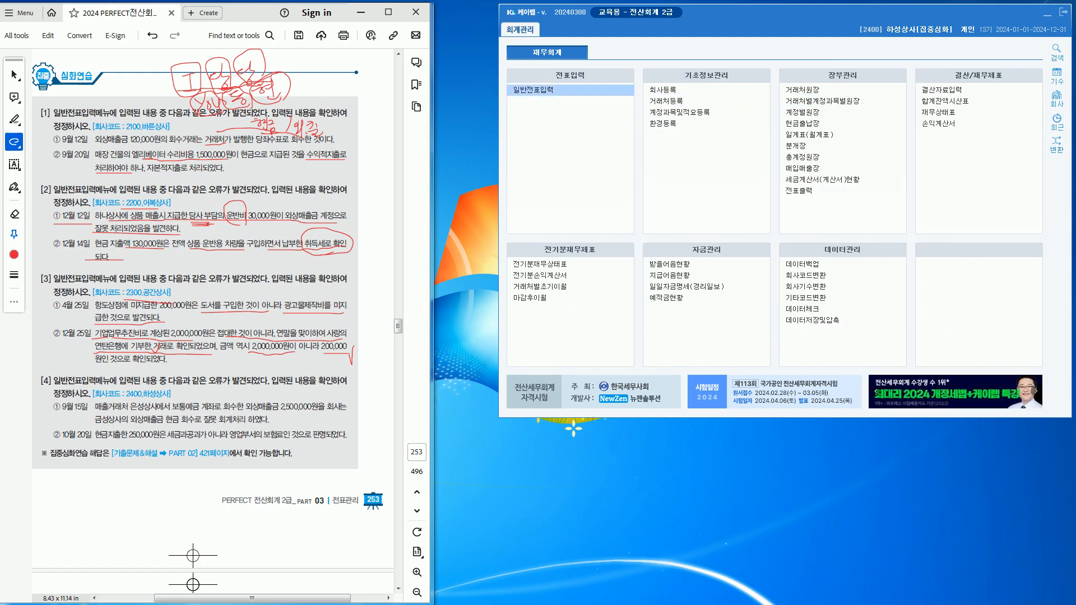
key(Return)
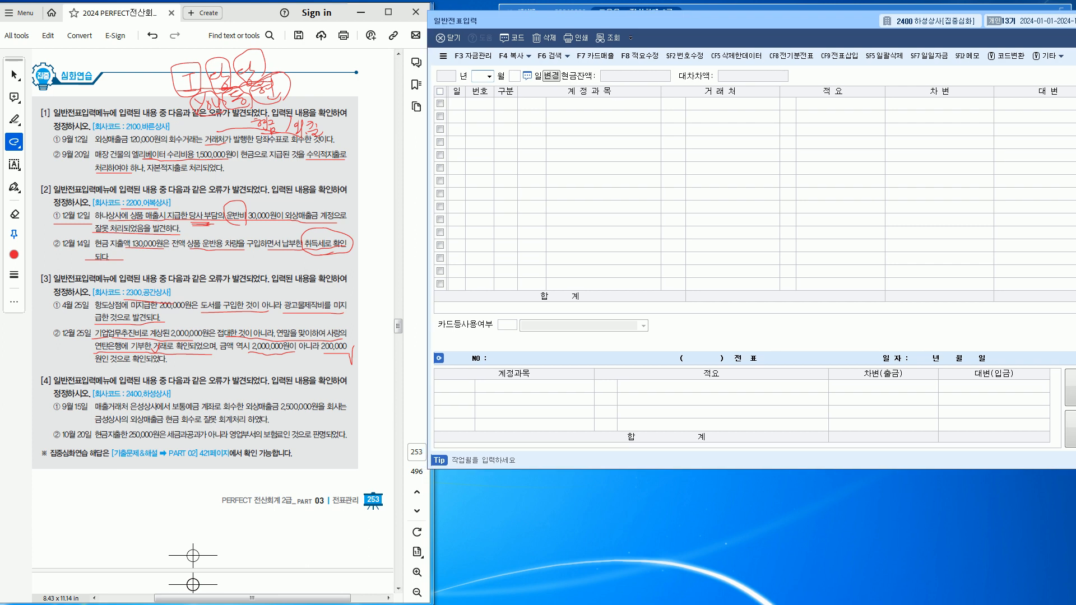
Underline the 9월 15일 date in the PDF and load the voucher entries for September 15
drag(56, 416, 84, 416)
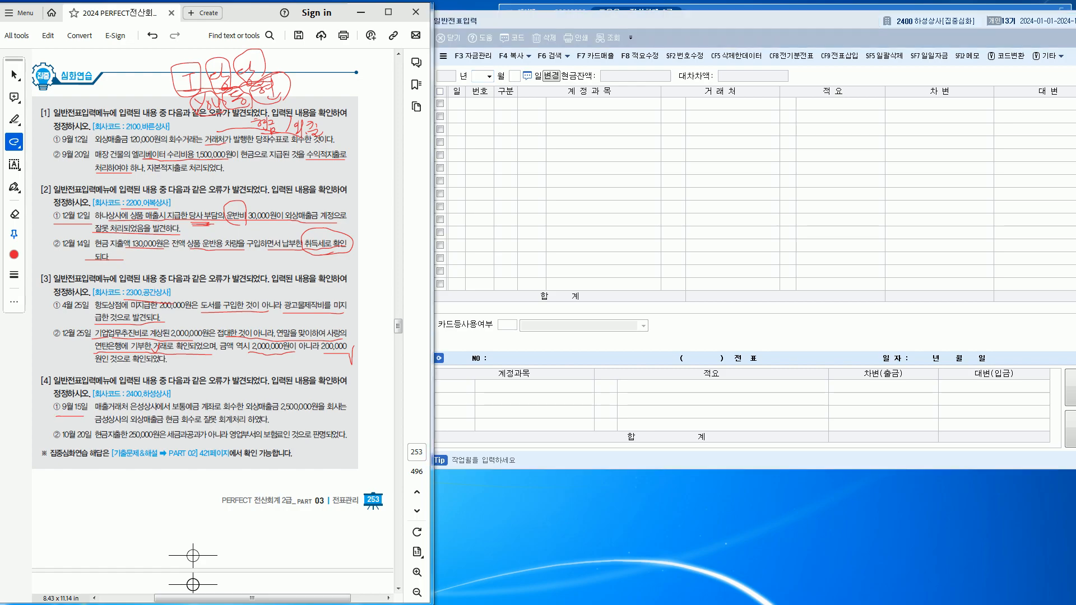
key(alt+Tab)
text(9)
key(Return)
text(15)
key(Return)
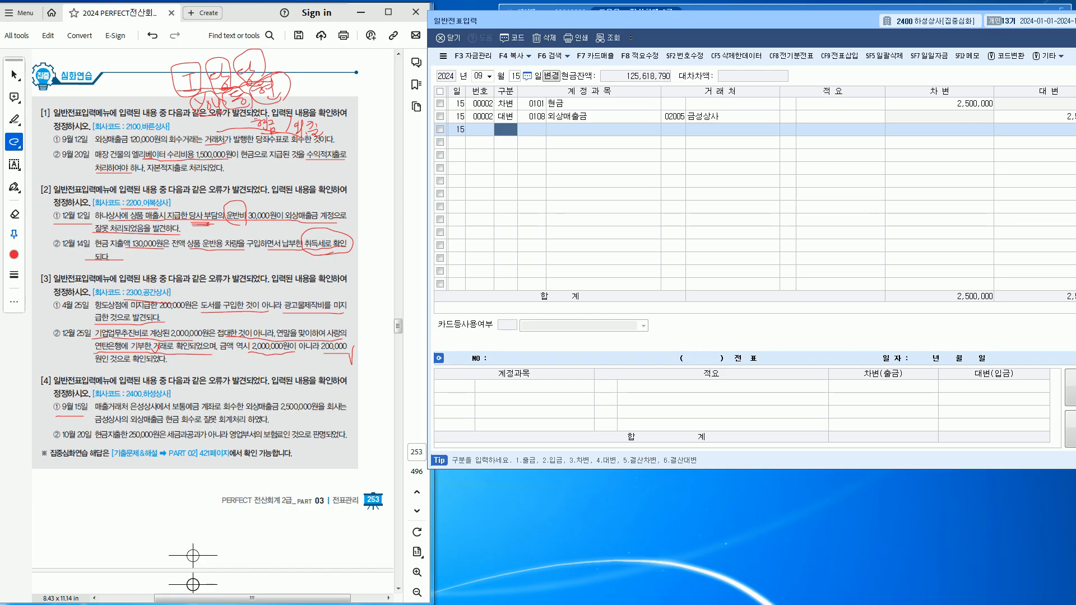
Underline the text of the PDF's 9월 15일 item and mark its 은성상사, 보통예금 계좌 and 금성상사 phrases
drag(106, 413, 131, 412)
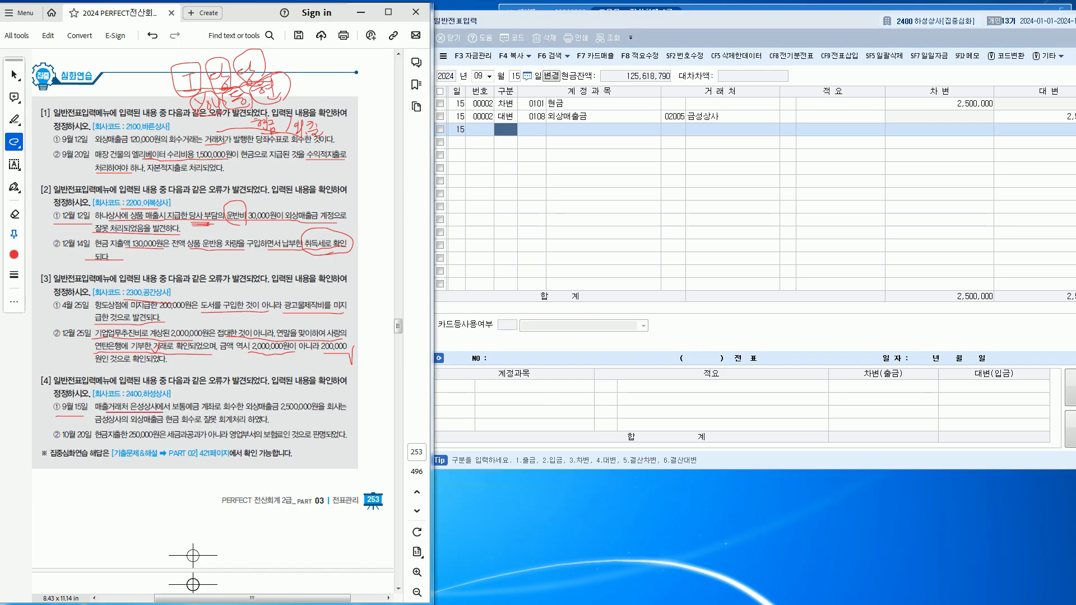
drag(197, 412, 352, 410)
drag(160, 425, 271, 423)
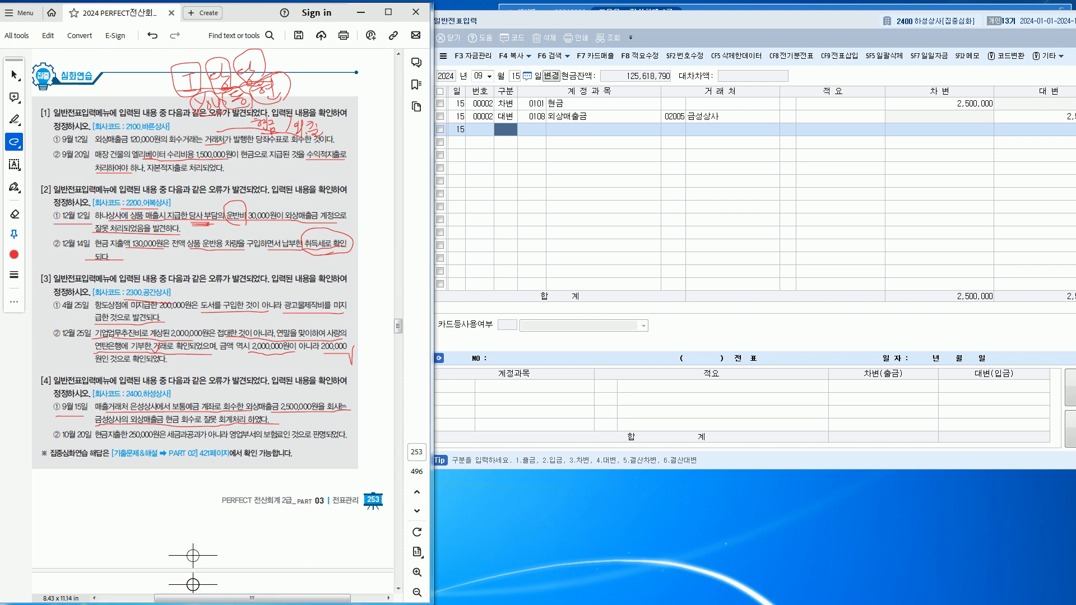
drag(128, 401, 170, 401)
drag(193, 405, 298, 402)
drag(93, 430, 112, 426)
Change the September 15 debit account from cash to 0103 보통예금
click(536, 103)
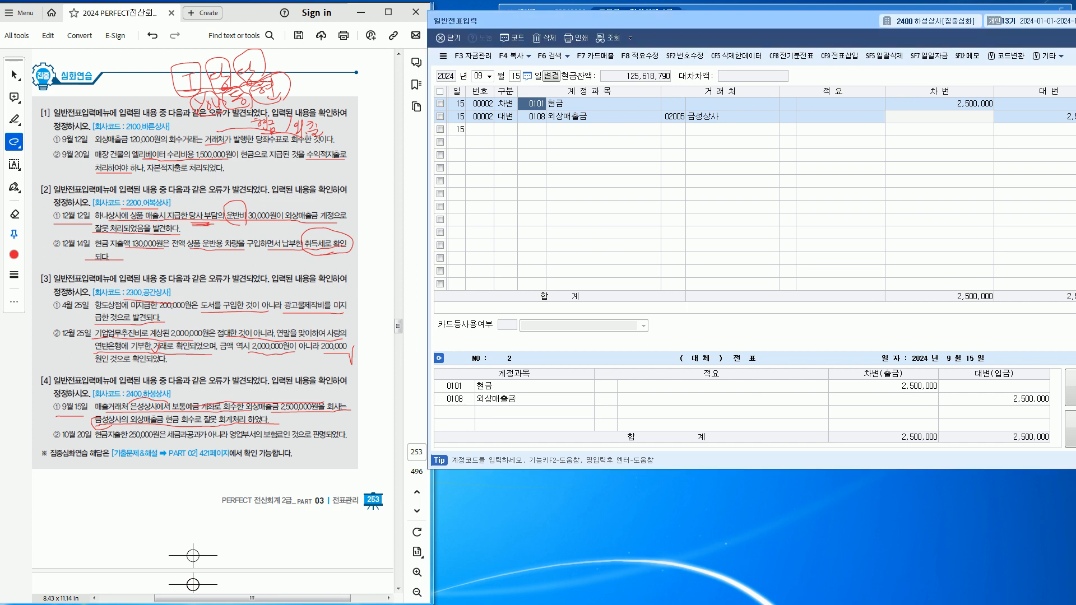
text(103)
key(Return)
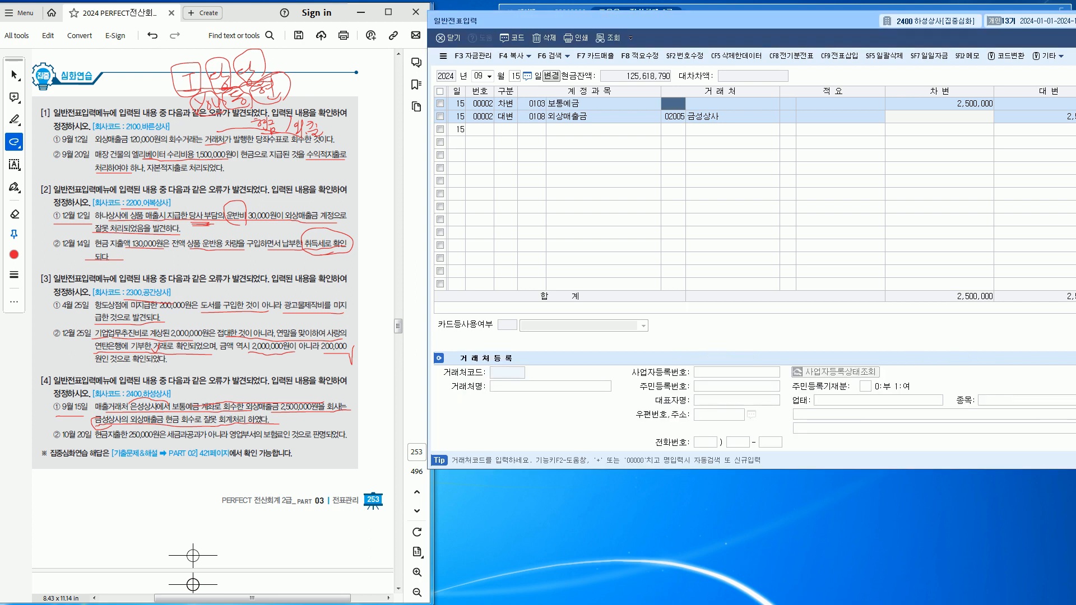
Change the 거래처 of the September 15 외상매출금 credit line to 은성상사
click(537, 116)
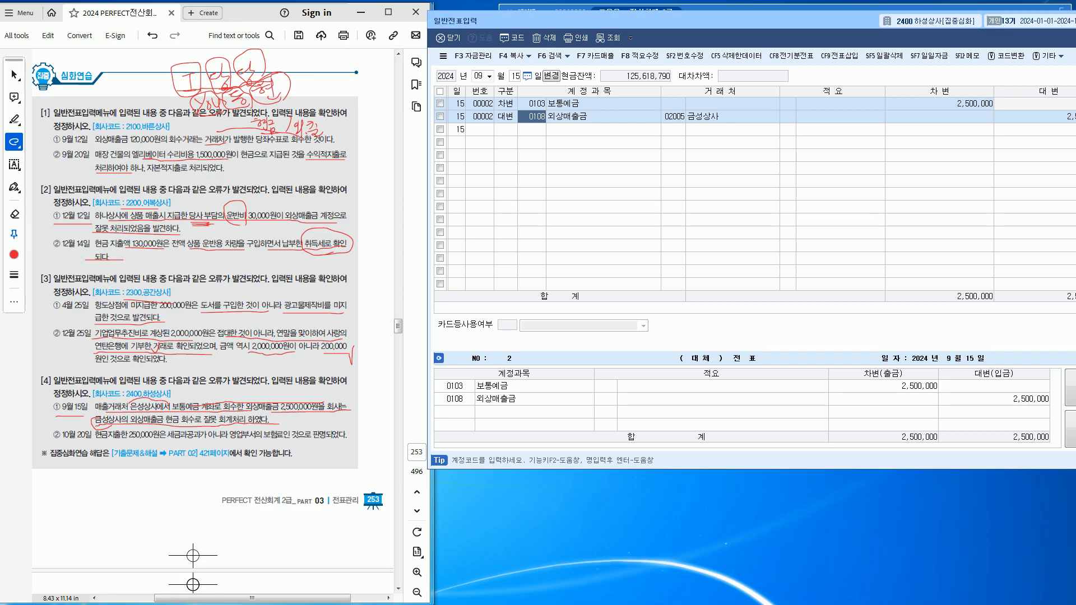
key(Return)
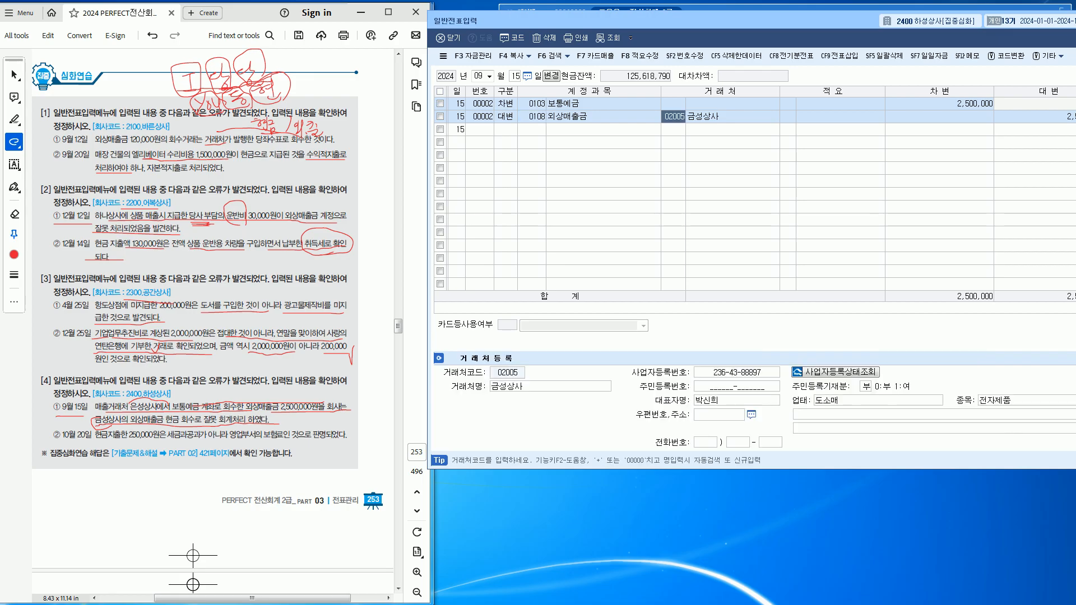
text(은성)
key(Return)
key(Return)
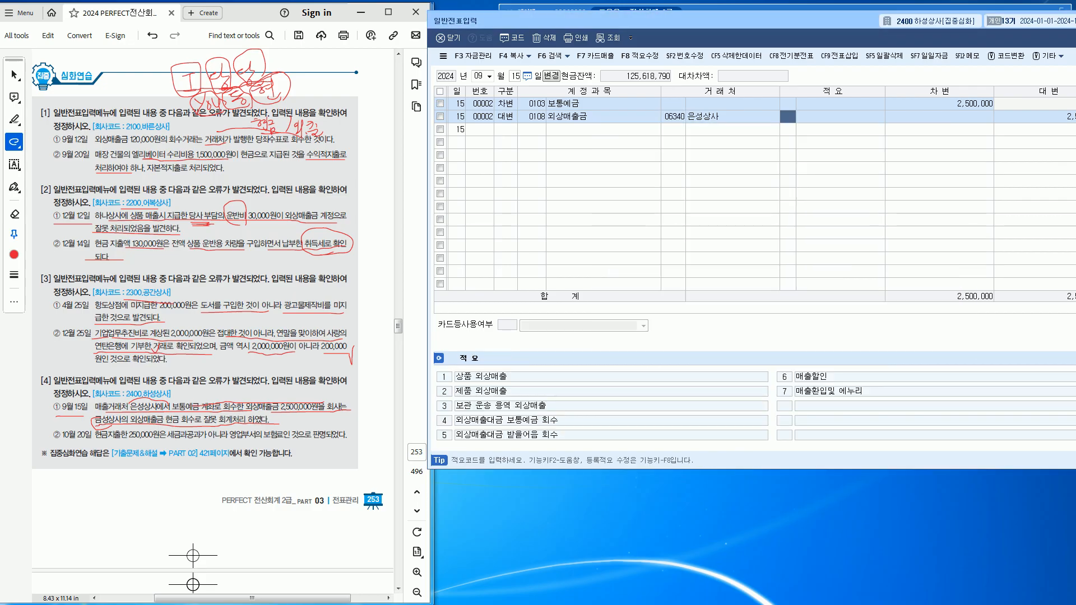
click(731, 116)
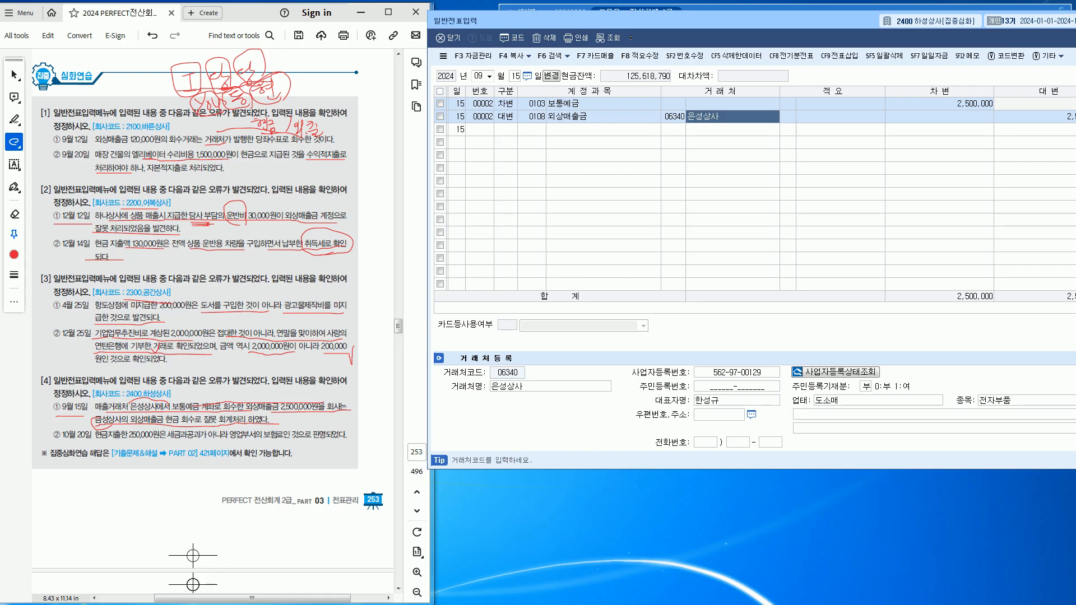
click(939, 103)
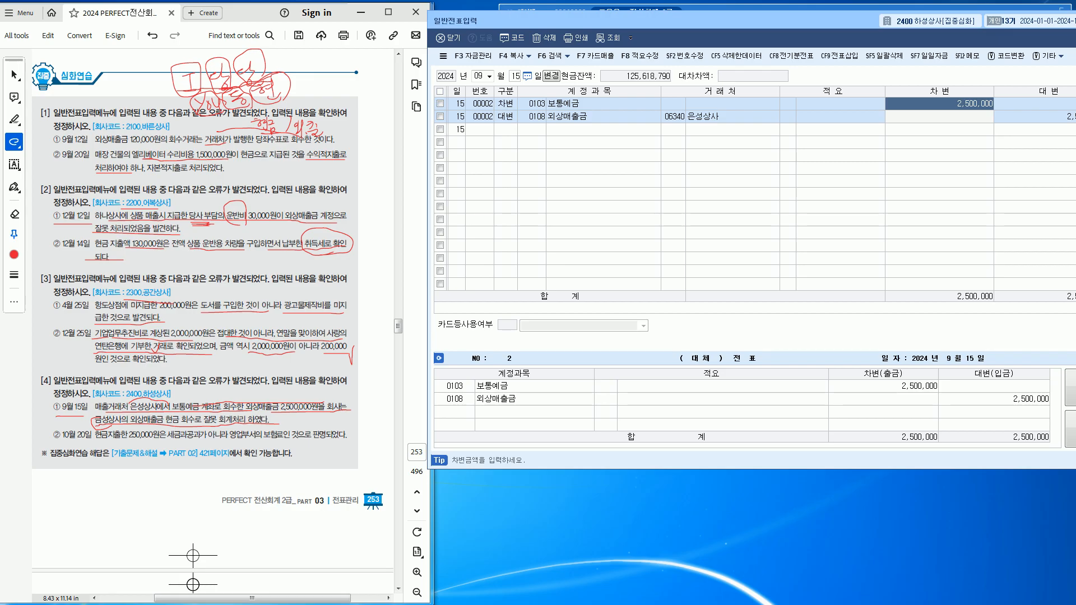
Load the voucher entries for October 20 and underline the text of the 10월 20일 item in the PDF
click(479, 75)
text(10)
key(Return)
text(20)
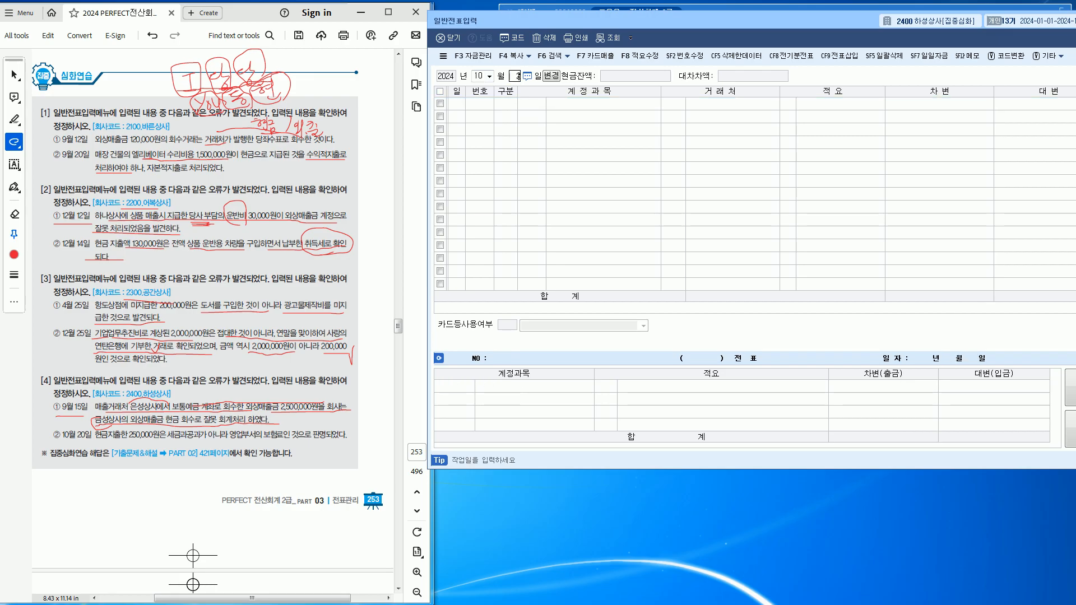
key(Return)
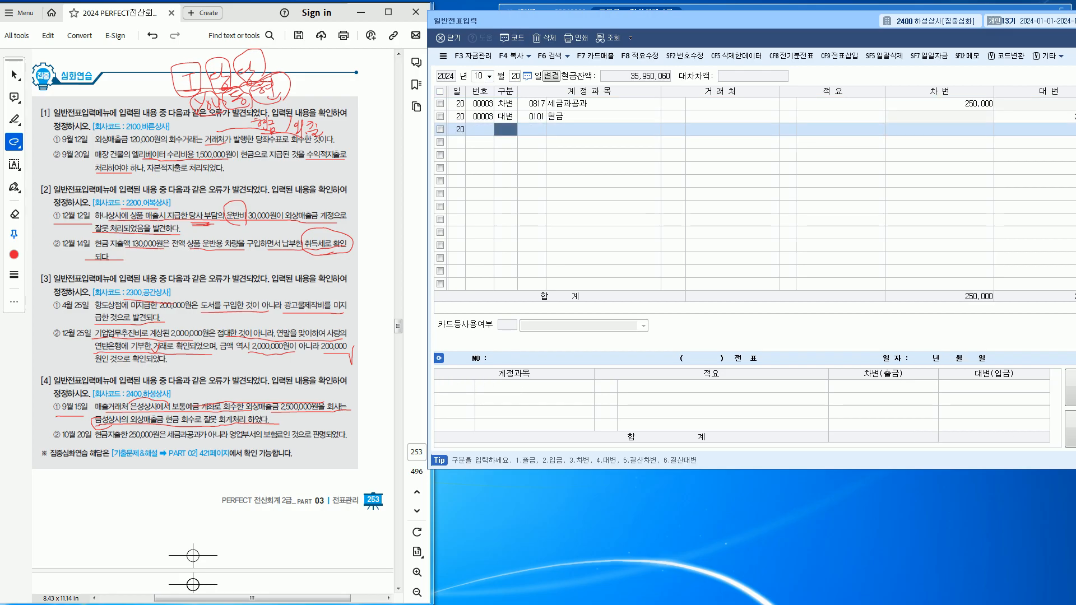
drag(95, 441, 191, 441)
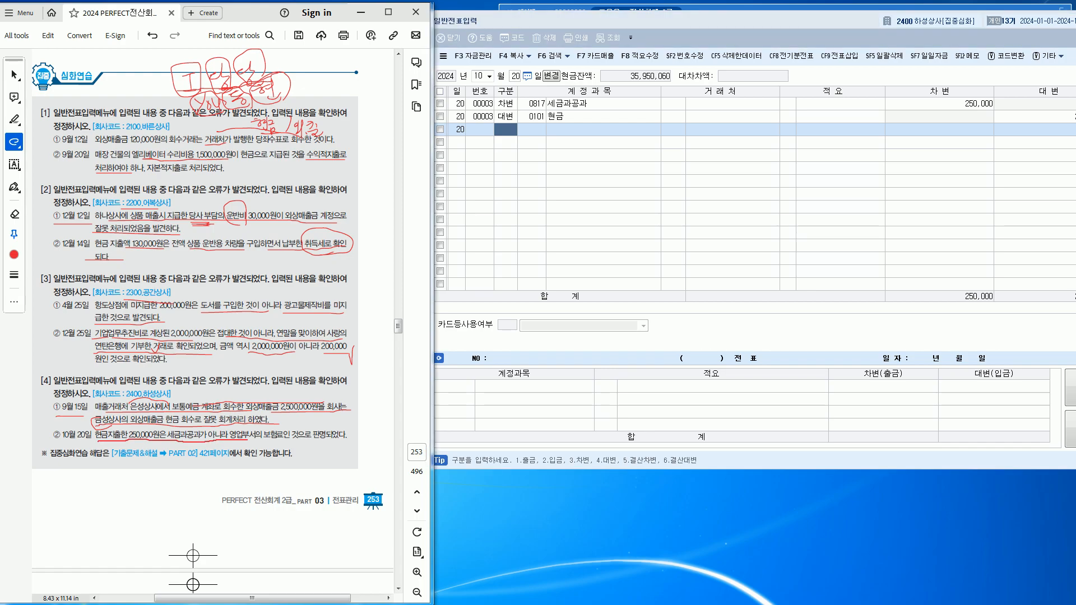
drag(306, 441, 322, 440)
Search account names for 보험 and change the October 20 debit account to 0821 보험료 (판매관리비)
click(536, 103)
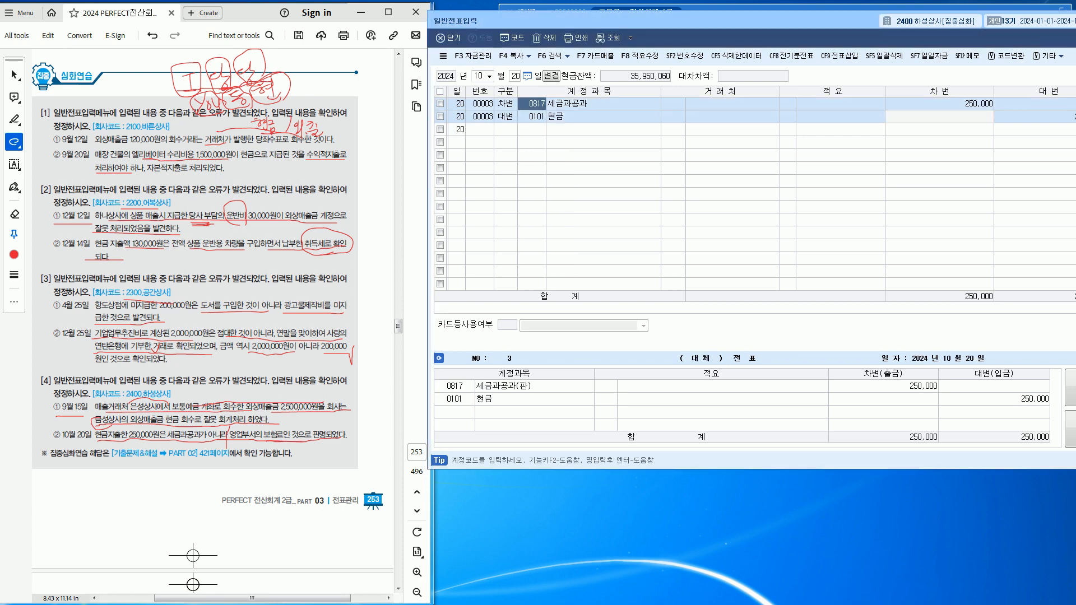
text(보험)
key(Return)
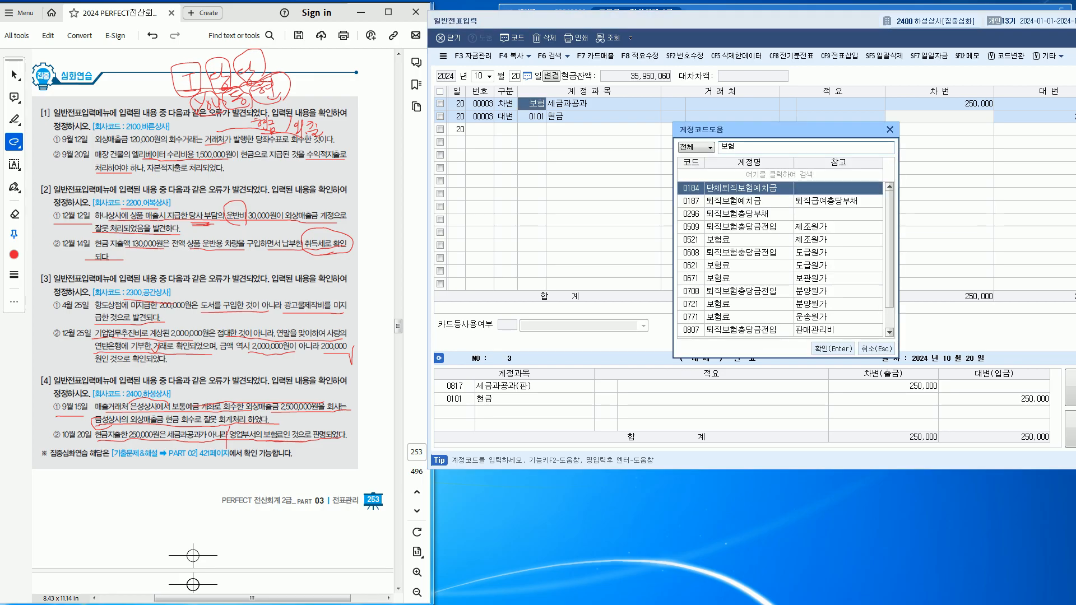
key(Down)
key(Down)
key(Down)
key(Down)
key(Down)
key(Down)
key(Down)
key(Down)
key(Down)
key(Down)
key(Down)
key(Down)
key(Down)
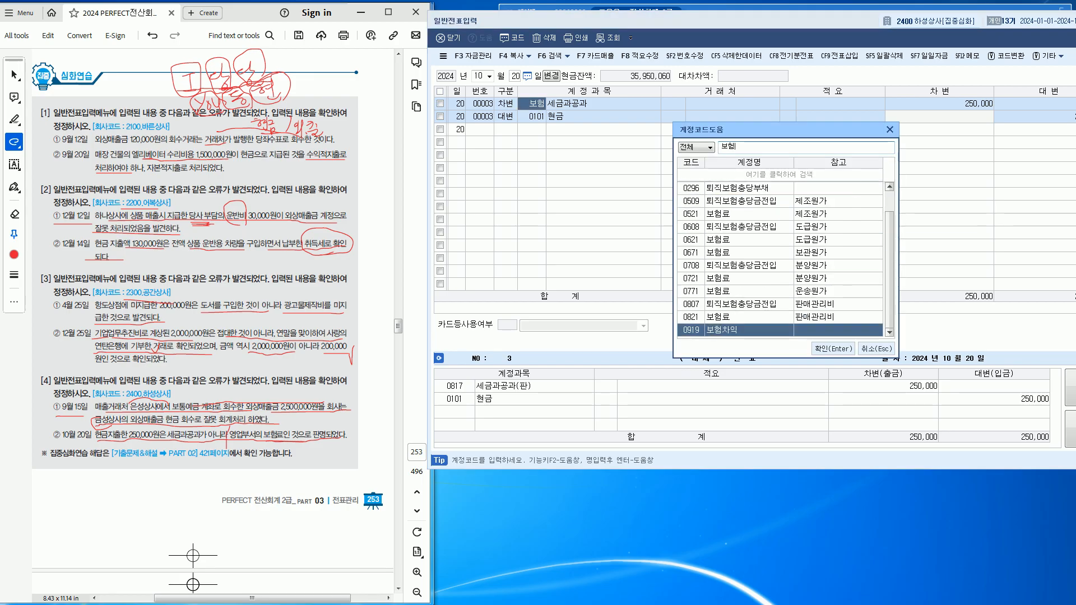
key(Up)
key(Return)
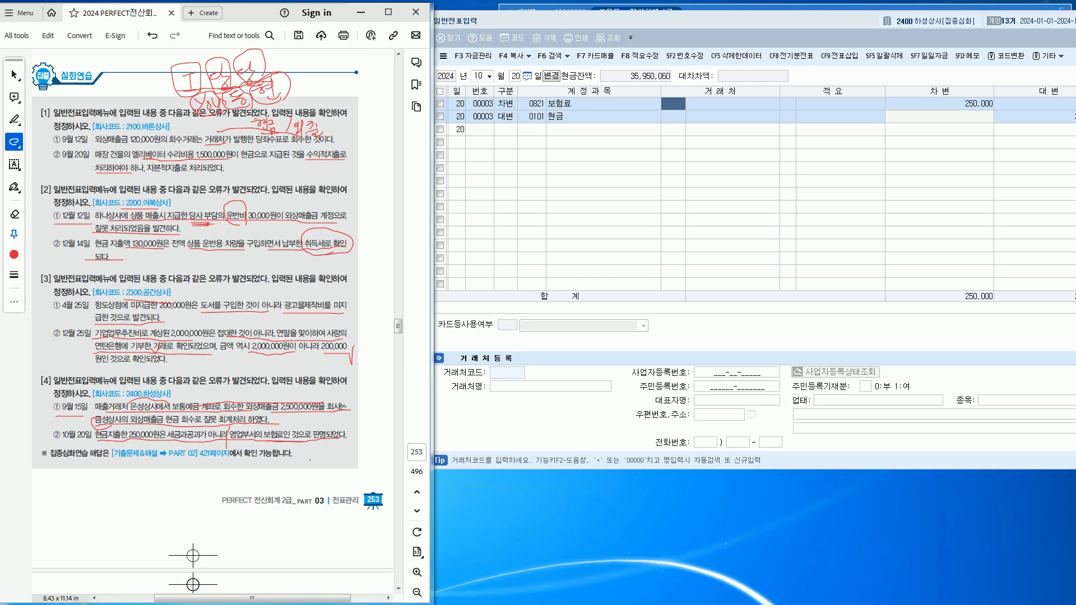
Look through the PDF's PART 04 결산처리 pages up to the 실무예제 for 배움상사 on page 262
scroll(213, 320, down, 10)
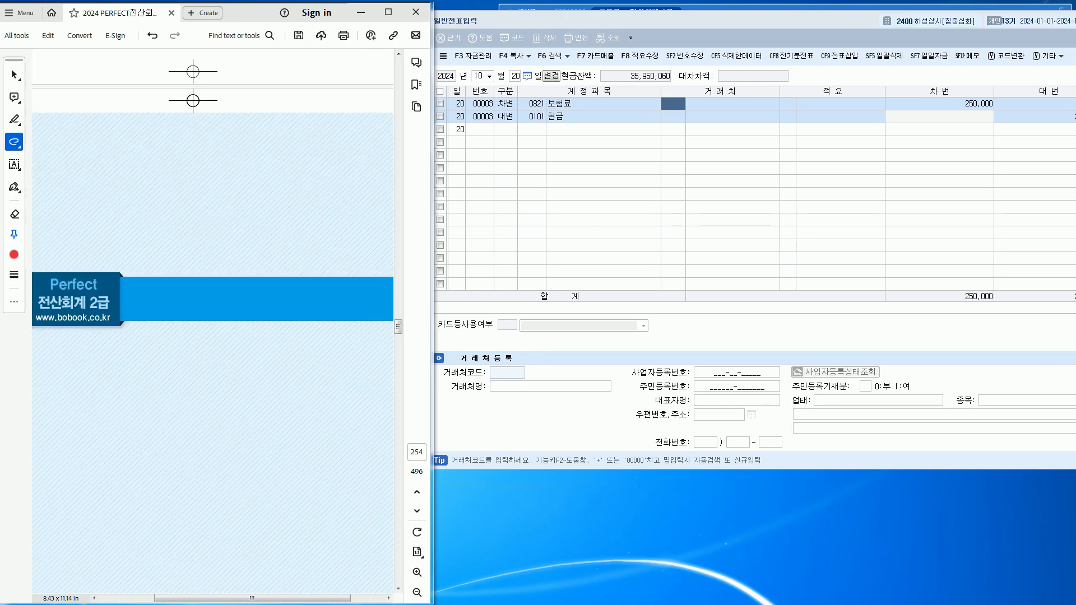
scroll(213, 320, down, 10)
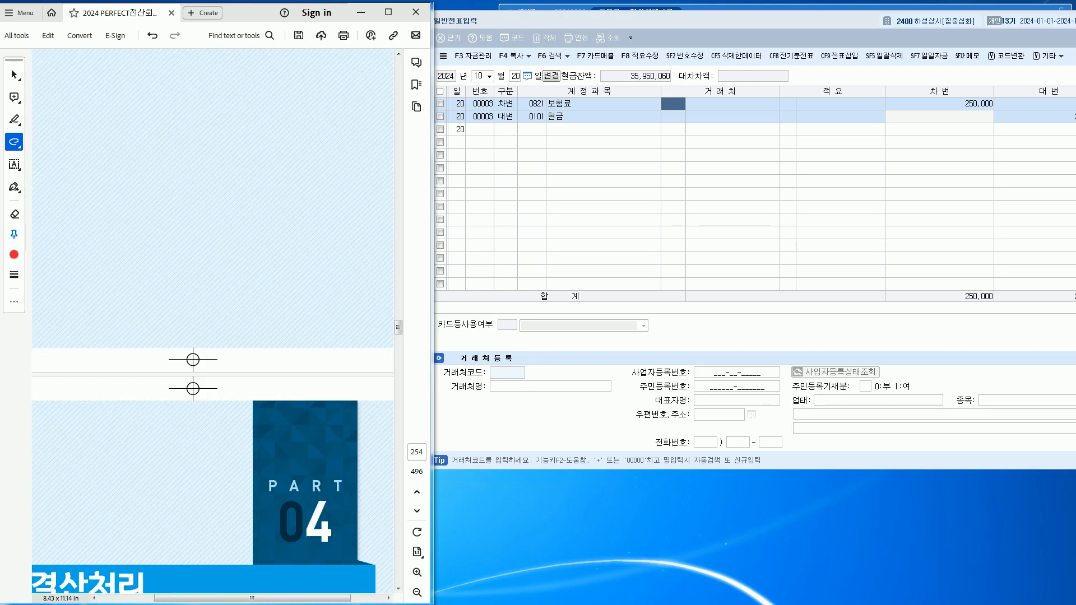
scroll(213, 319, down, 5)
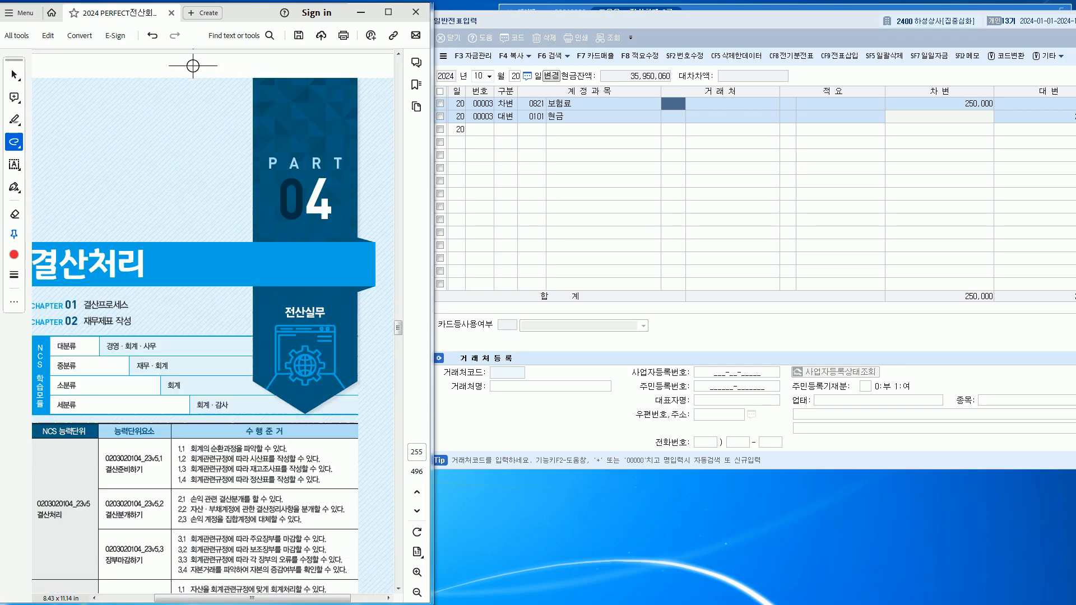
scroll(213, 319, down, 7)
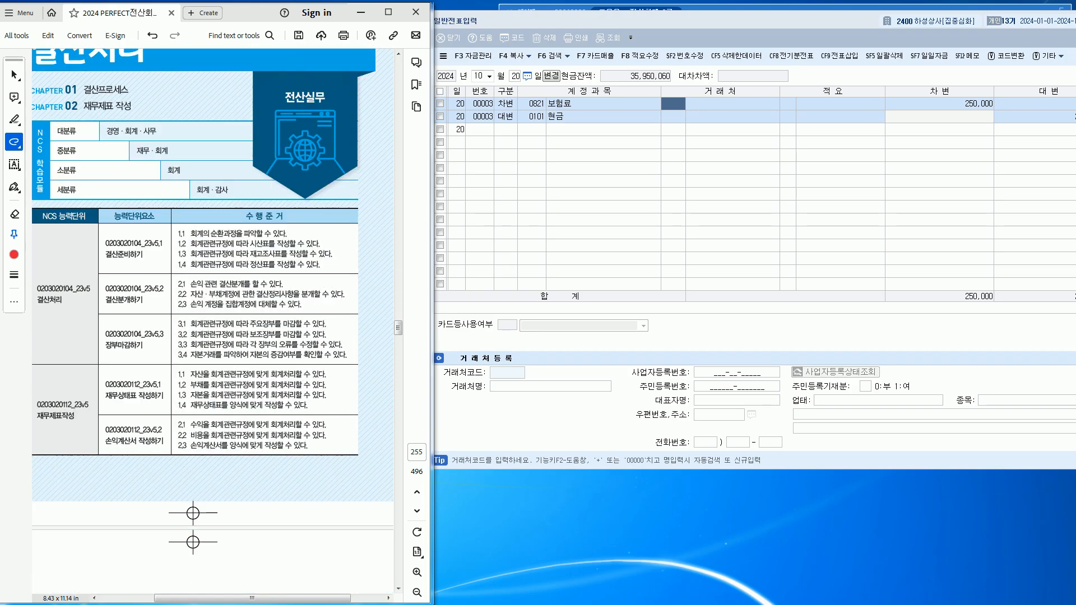
scroll(212, 320, down, 3)
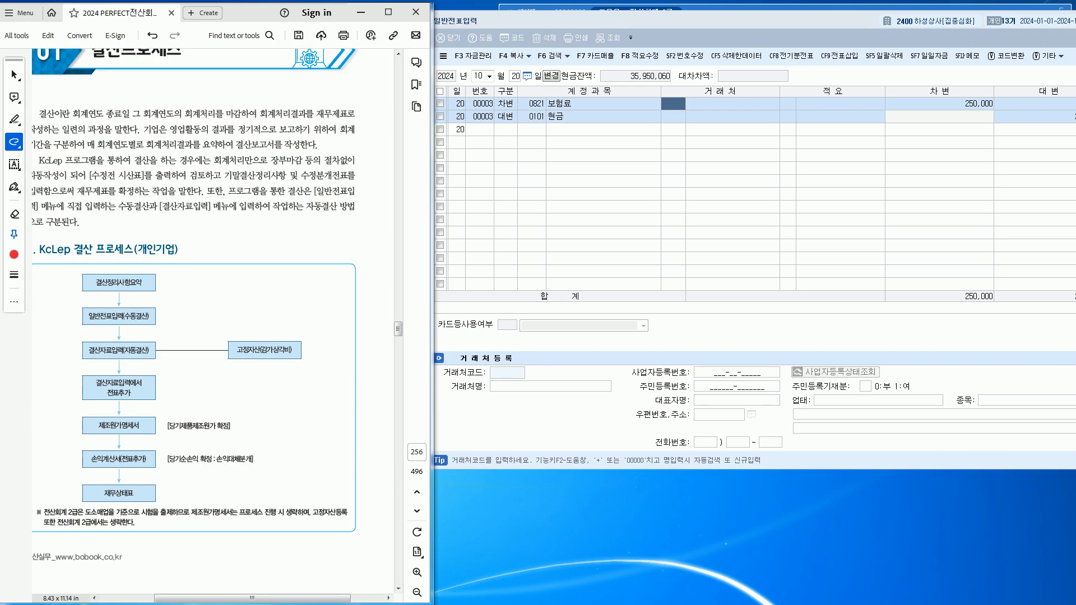
scroll(213, 319, down, 6)
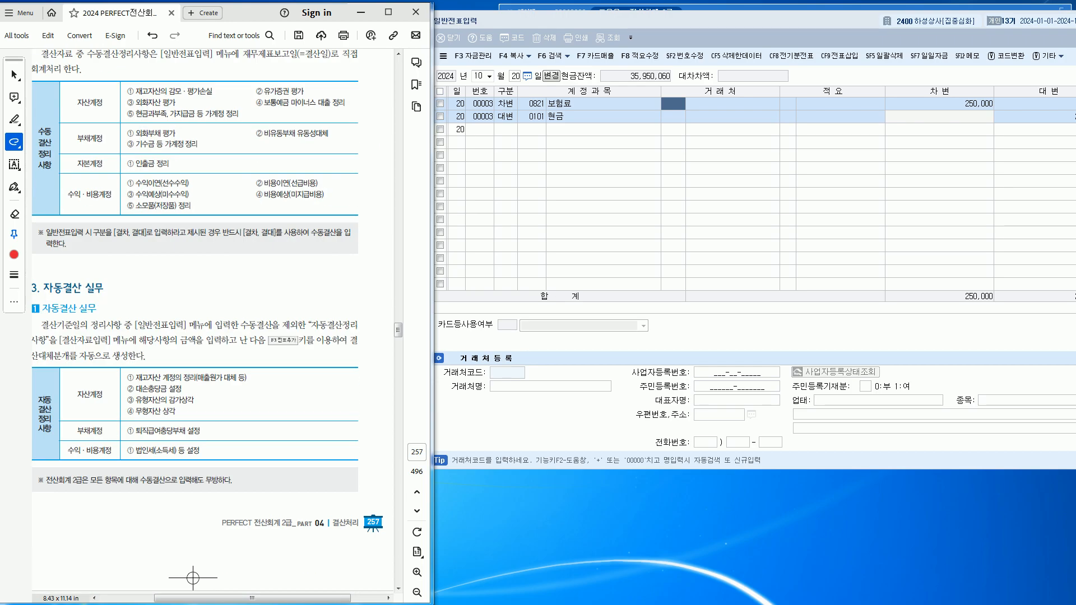
scroll(212, 319, up, 2)
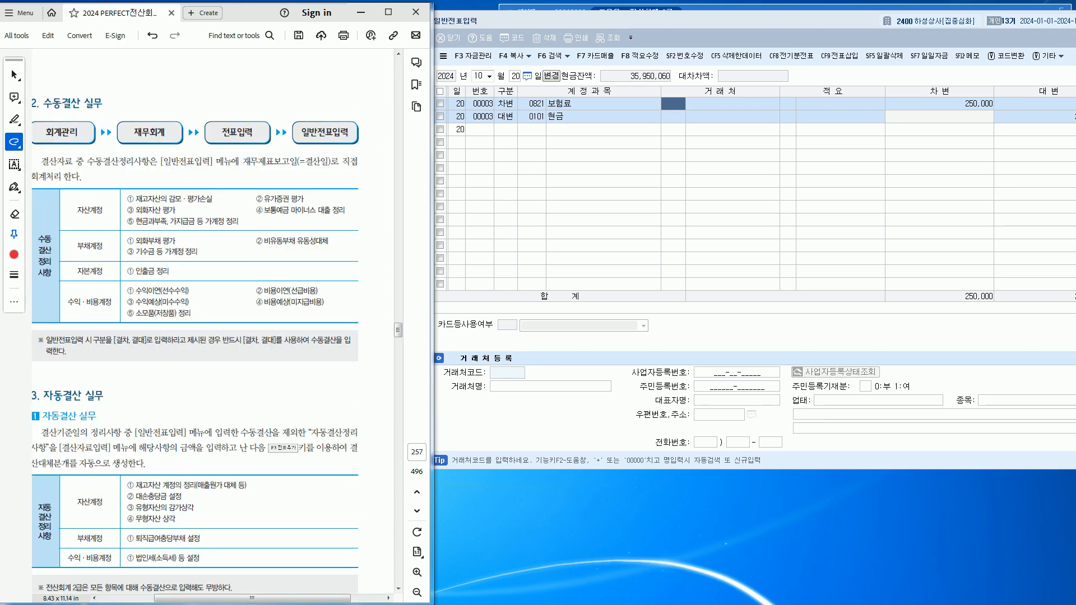
scroll(213, 319, down, 10)
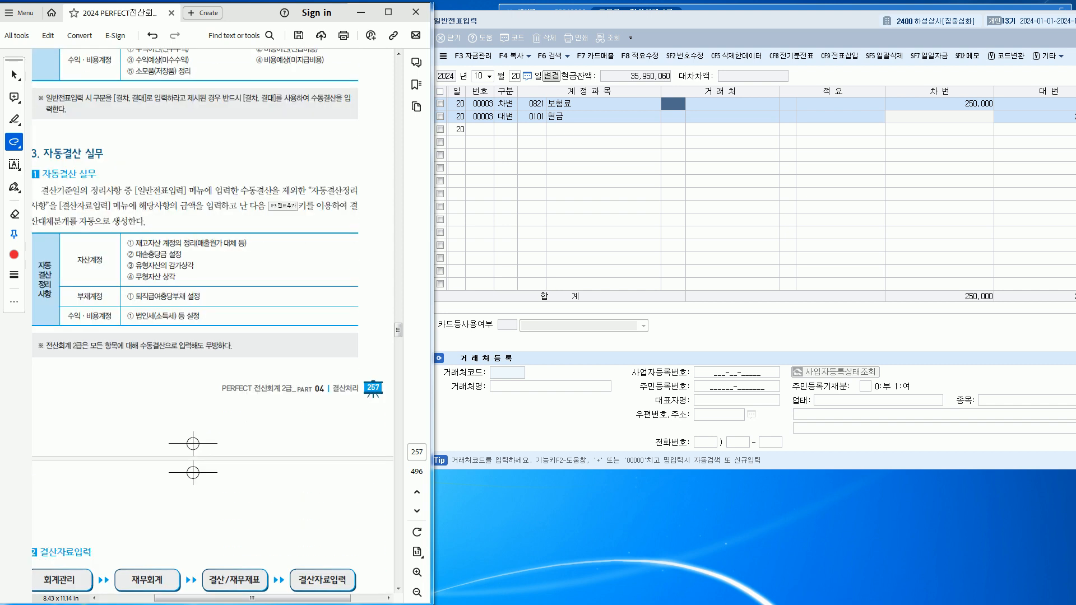
scroll(213, 319, down, 15)
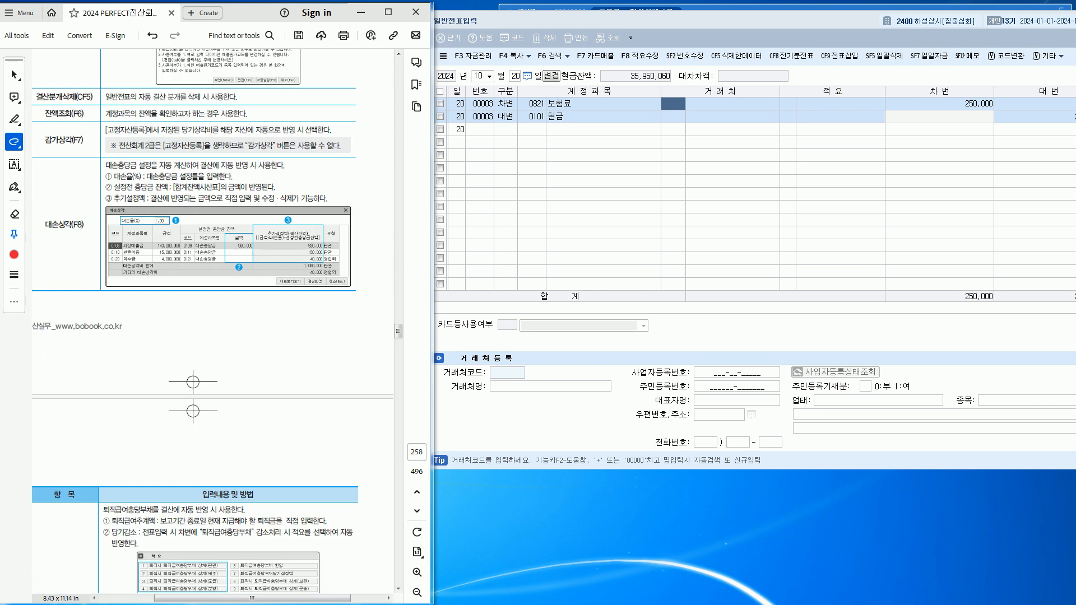
scroll(194, 316, down, 15)
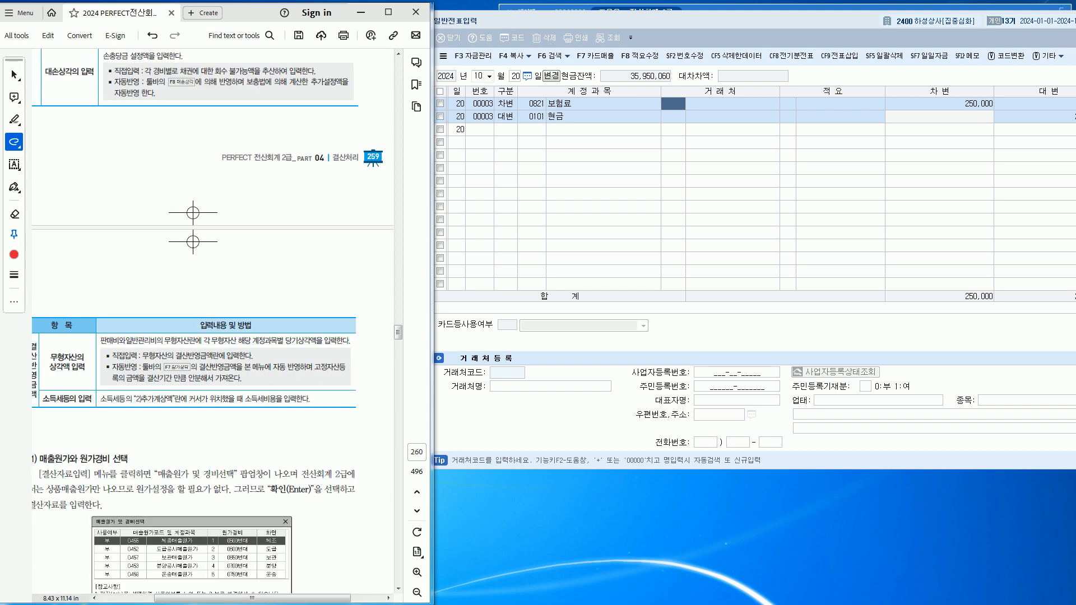
scroll(213, 319, down, 15)
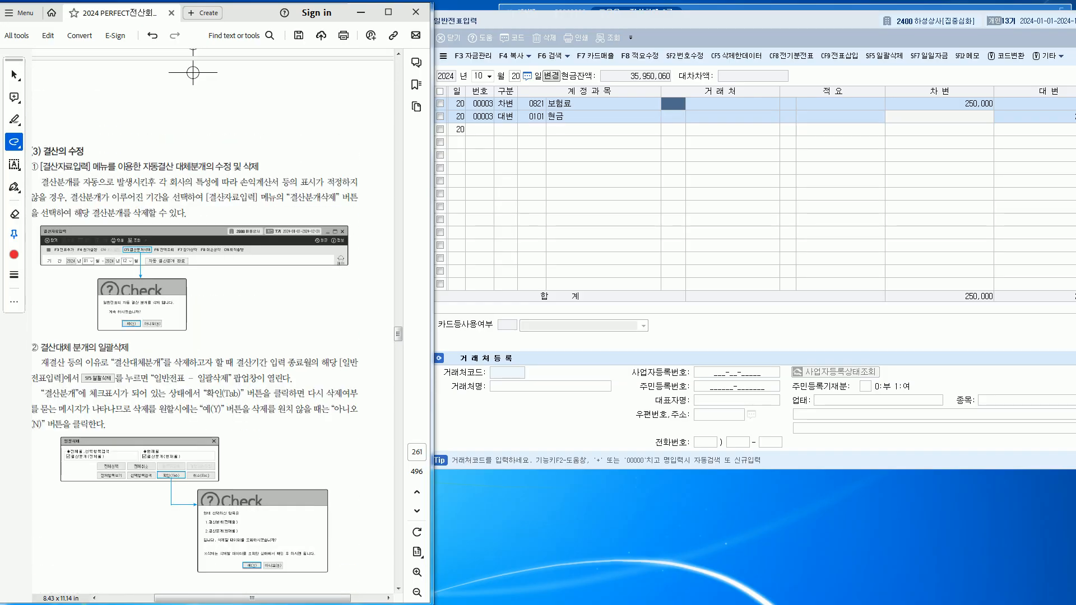
scroll(213, 320, down, 8)
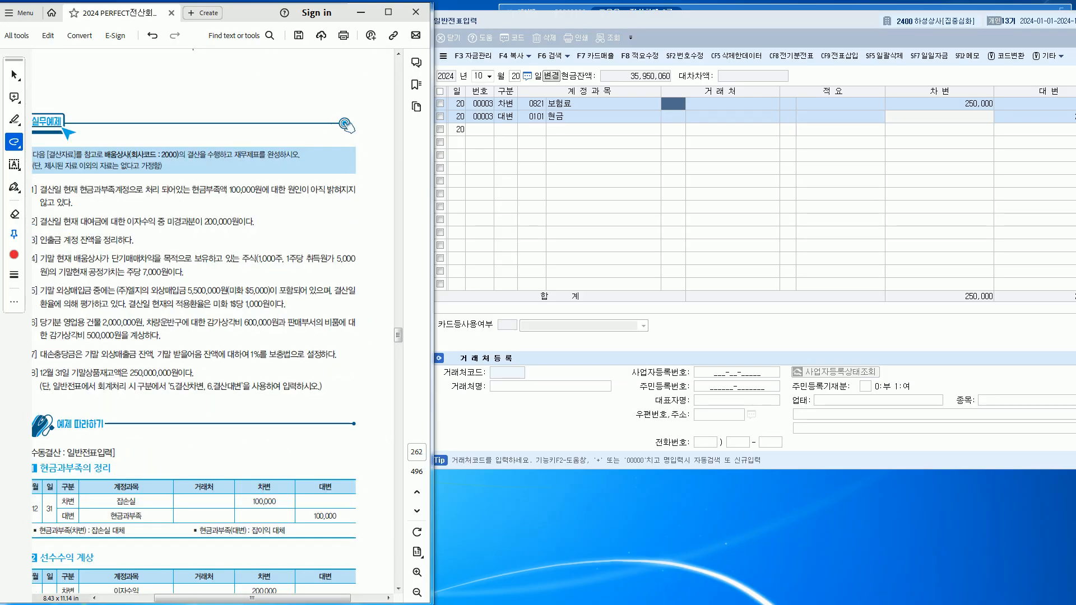